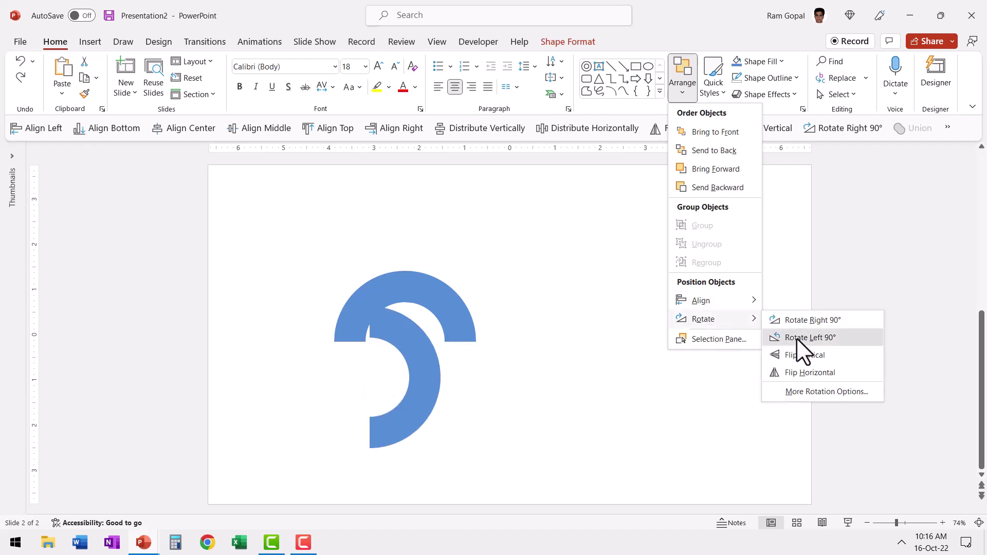
Step: Rotate the half-ring left 90° and move it to the right side of the slide
{"action": "left_click", "coordinate": [797, 339]}
{"action": "left_click_drag", "start_coordinate": [425, 392], "coordinate": [735, 361]}
{"action": "left_click", "coordinate": [566, 329]}
Step: Rotate the left quarter arc of the arch left 90° and move it up toward the slide's upper left
{"action": "left_click", "coordinate": [359, 309]}
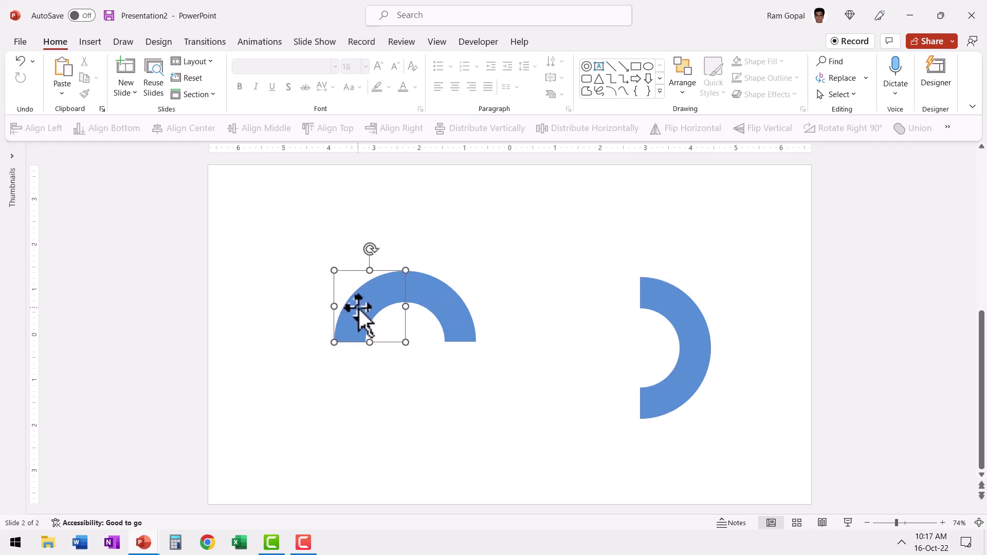
{"action": "left_click", "coordinate": [678, 87]}
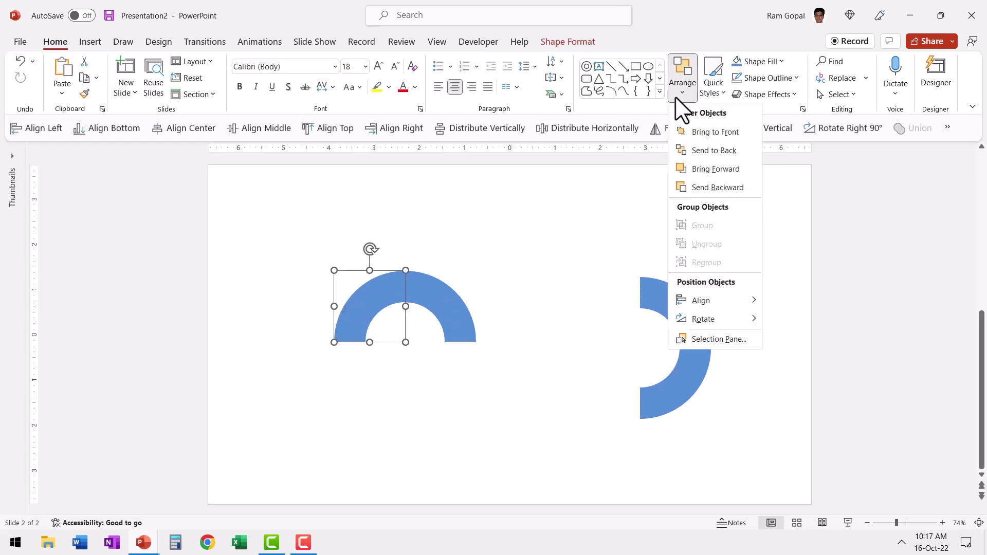
{"action": "mouse_move", "coordinate": [713, 320]}
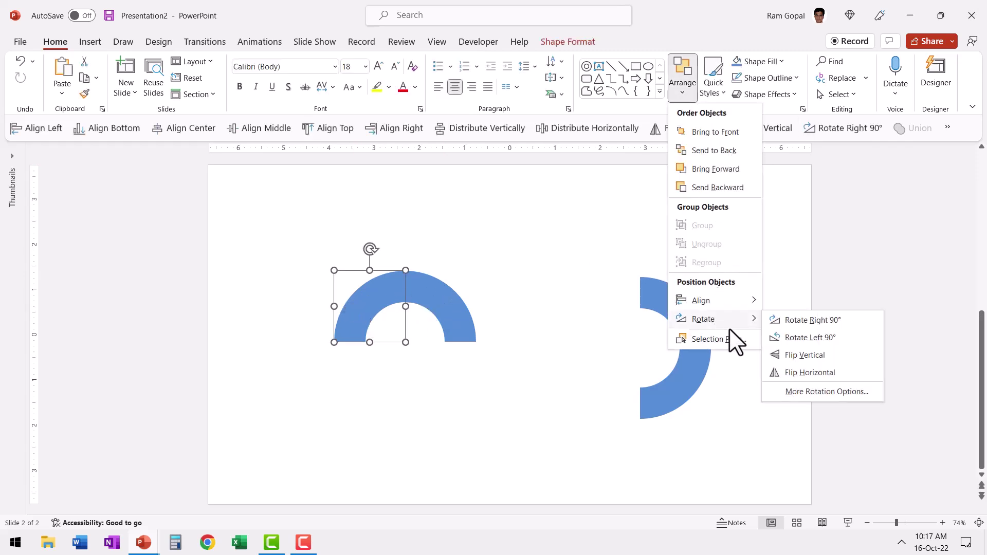
{"action": "left_click", "coordinate": [808, 338]}
{"action": "left_click_drag", "start_coordinate": [365, 317], "coordinate": [340, 286]}
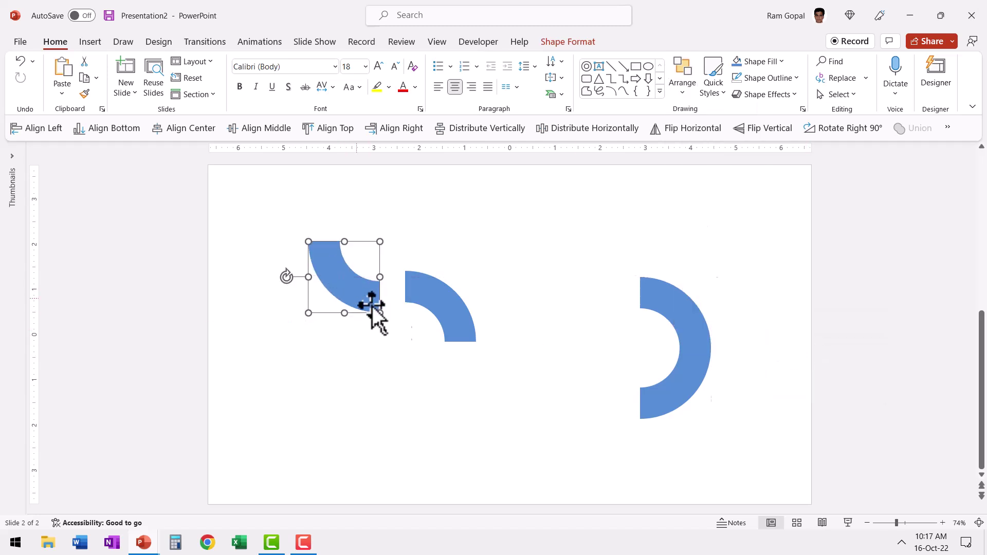
Step: Flip the other quarter arc horizontally and place it near the slide's lower edge, aligned directly below the first quarter arc
{"action": "left_click", "coordinate": [463, 329]}
{"action": "left_click_drag", "start_coordinate": [451, 344], "coordinate": [396, 456]}
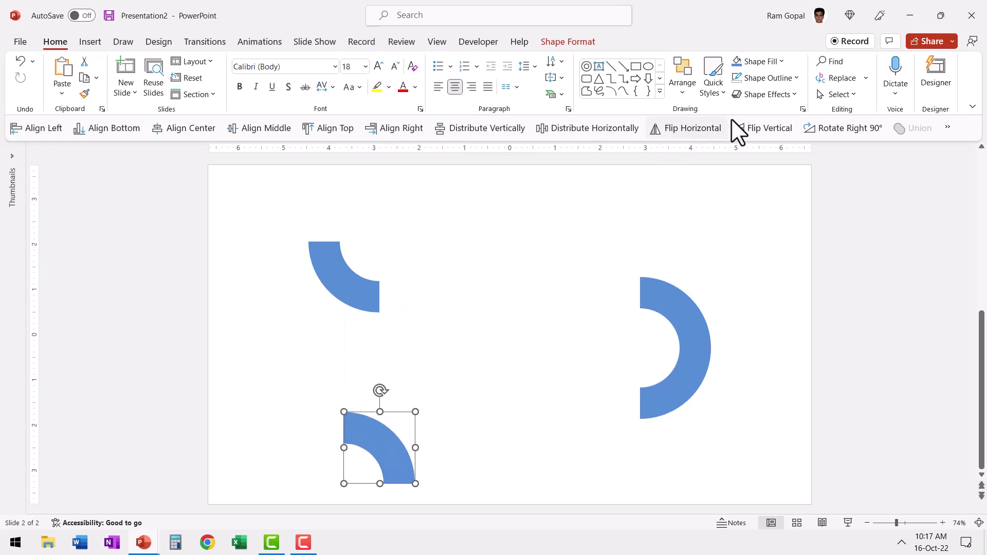
{"action": "left_click", "coordinate": [692, 130]}
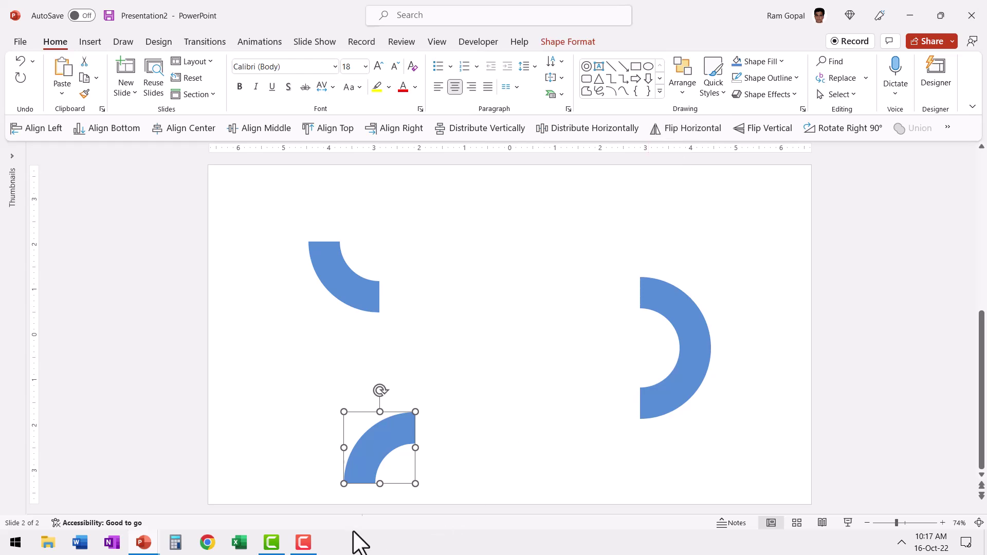
{"action": "left_click_drag", "start_coordinate": [387, 444], "coordinate": [352, 436]}
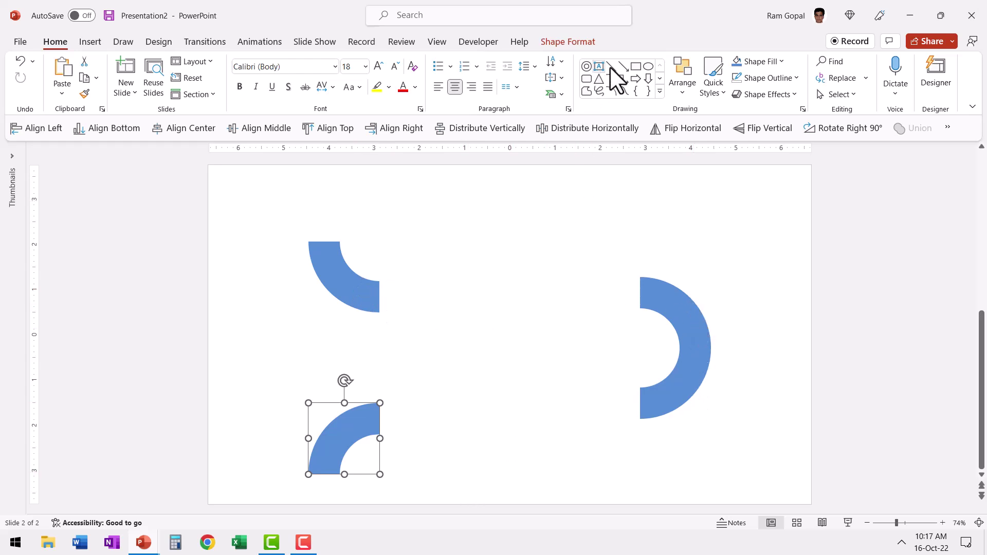
Step: Draw a rectangle about 5.64" by 0.69" from the upper quarter arc's end toward the half-ring
{"action": "left_click", "coordinate": [635, 66]}
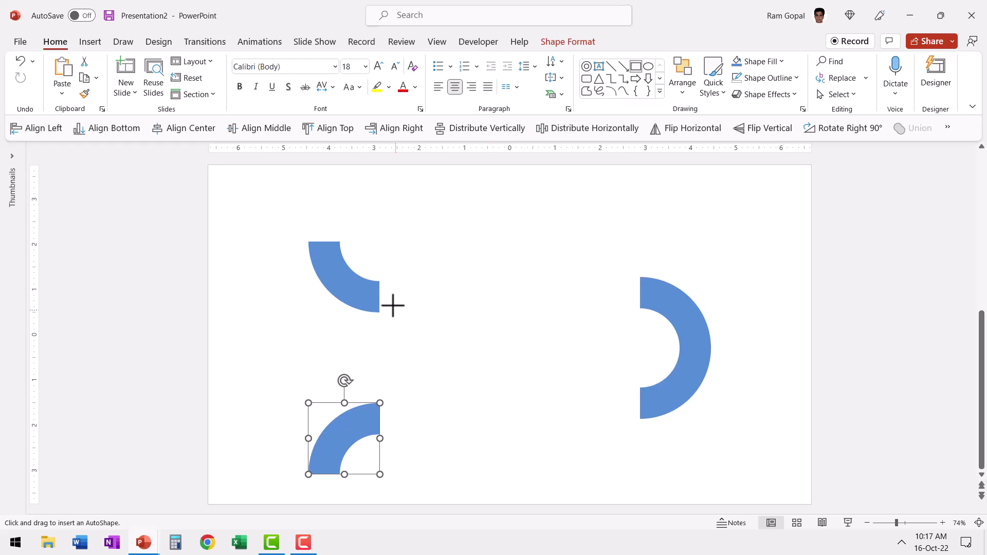
{"action": "left_click_drag", "start_coordinate": [380, 281], "coordinate": [650, 319]}
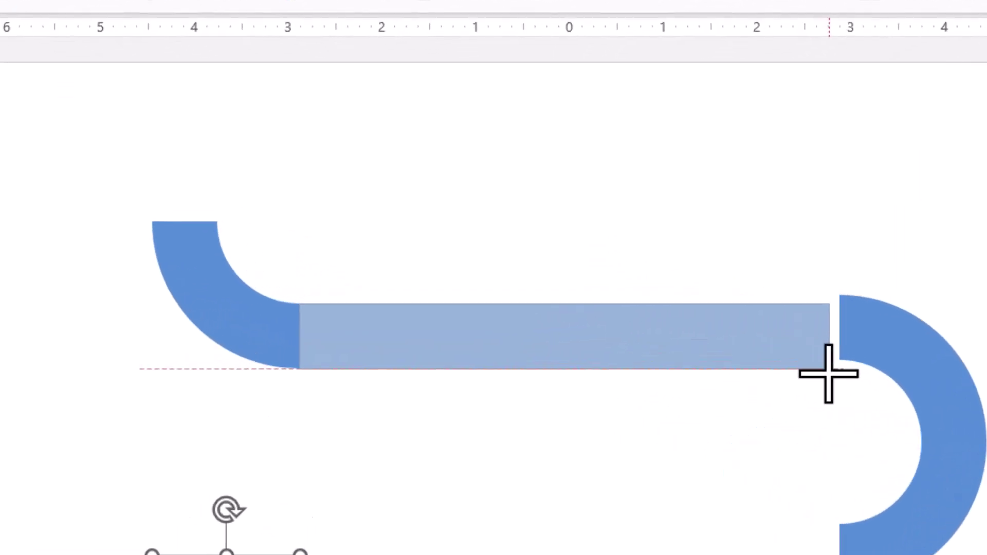
{"action": "left_click_drag", "start_coordinate": [829, 373], "coordinate": [828, 374]}
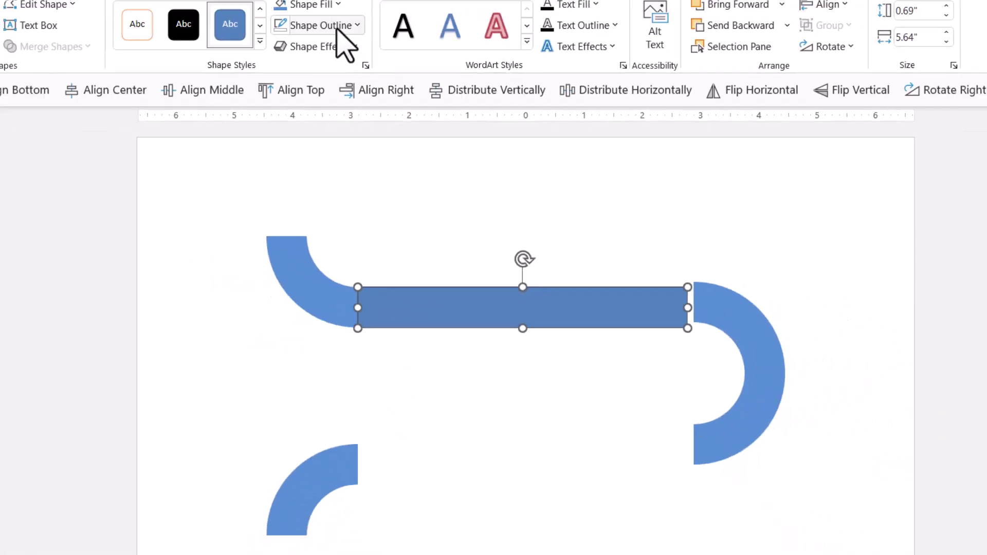
Step: Remove the rectangle's outline and match its fill to the arc's blue with the Eyedropper
{"action": "left_click", "coordinate": [337, 28]}
{"action": "left_click", "coordinate": [350, 219]}
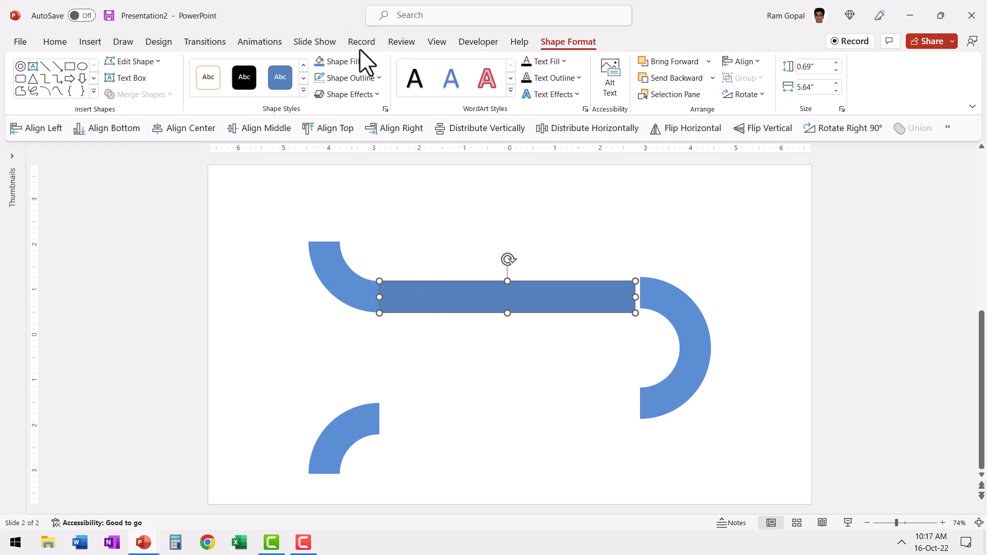
{"action": "left_click", "coordinate": [350, 61]}
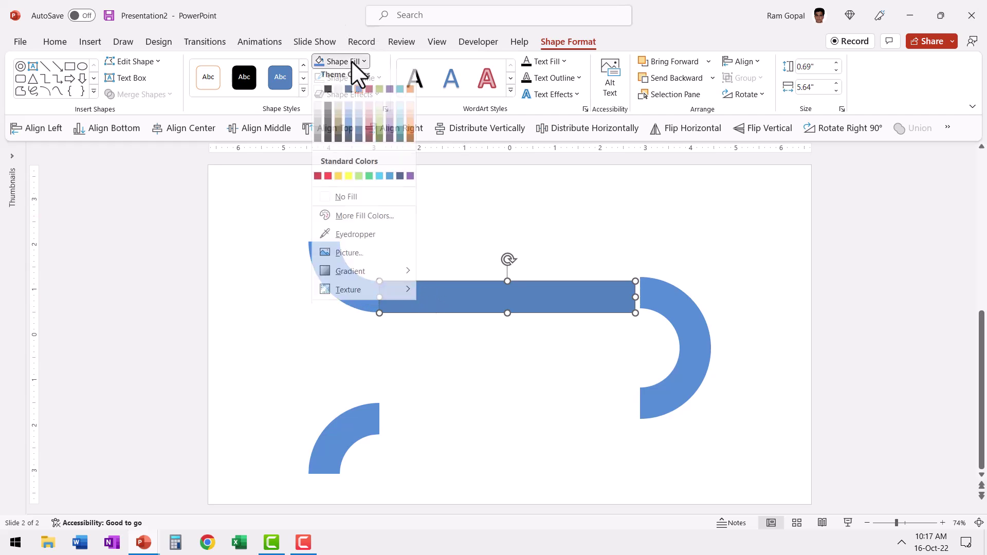
{"action": "left_click", "coordinate": [348, 240]}
{"action": "left_click", "coordinate": [330, 263]}
{"action": "left_click", "coordinate": [425, 370]}
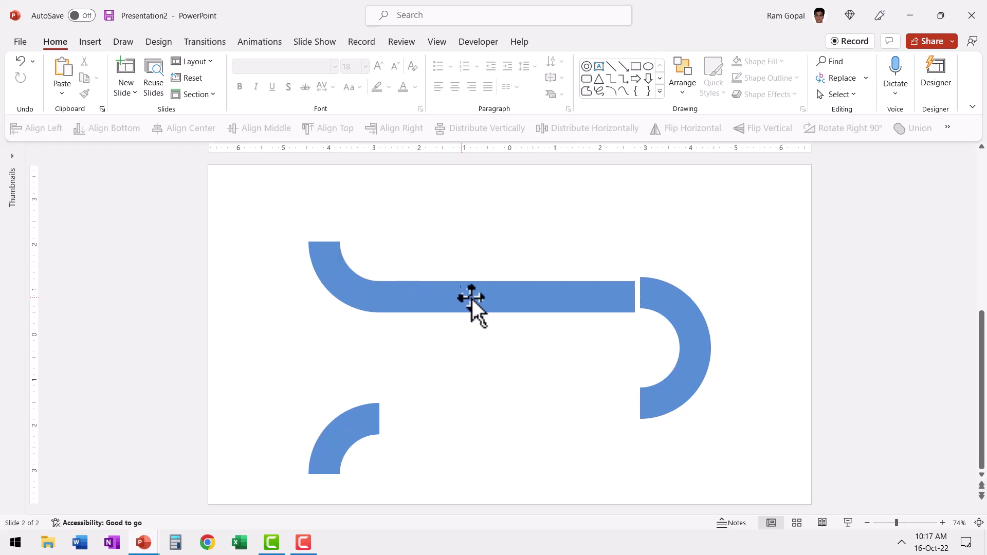
Step: Move the half-ring so its upper end joins the right end of the horizontal bar
{"action": "mouse_move", "coordinate": [666, 306]}
{"action": "left_mouse_down"}
{"action": "mouse_move", "coordinate": [648, 305]}
{"action": "mouse_move", "coordinate": [658, 307]}
{"action": "left_mouse_up"}
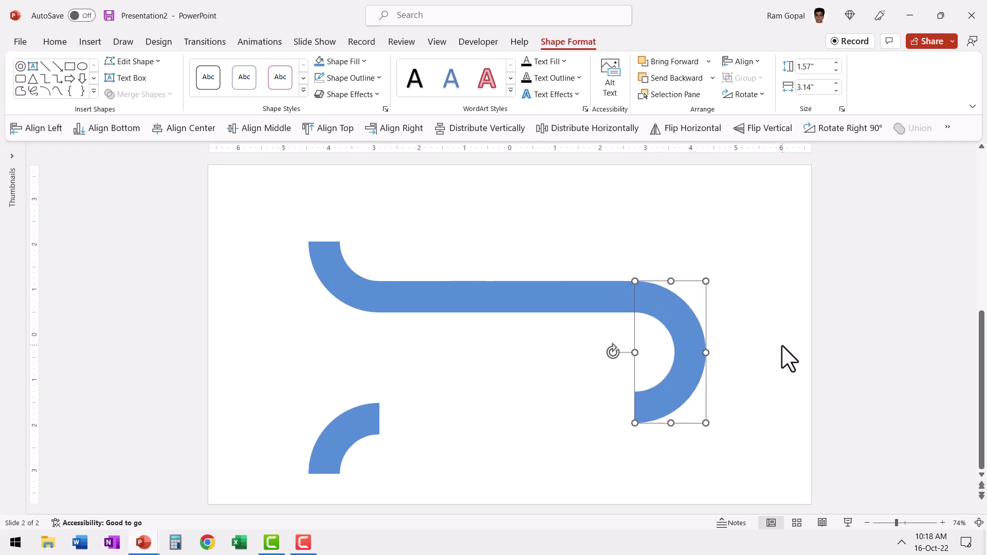
{"action": "left_click", "coordinate": [751, 318]}
Step: Duplicate the horizontal bar at the half-ring's lower end and join the lower quarter arc to the copy's left end
{"action": "left_click", "coordinate": [491, 293]}
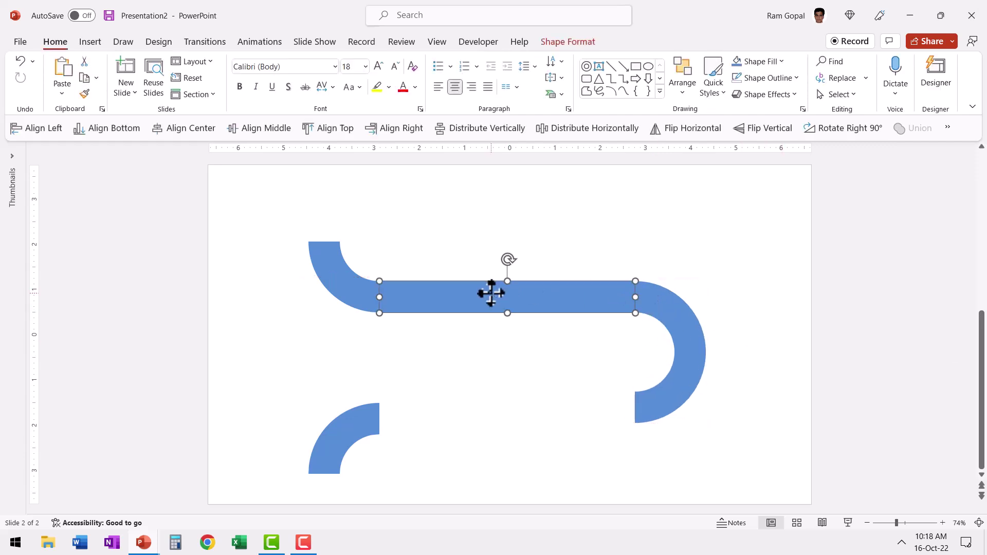
{"action": "left_click_drag", "start_coordinate": [492, 293], "coordinate": [544, 403], "text": "ctrl"}
{"action": "left_click_drag", "start_coordinate": [367, 421], "coordinate": [370, 406]}
{"action": "left_click", "coordinate": [801, 436]}
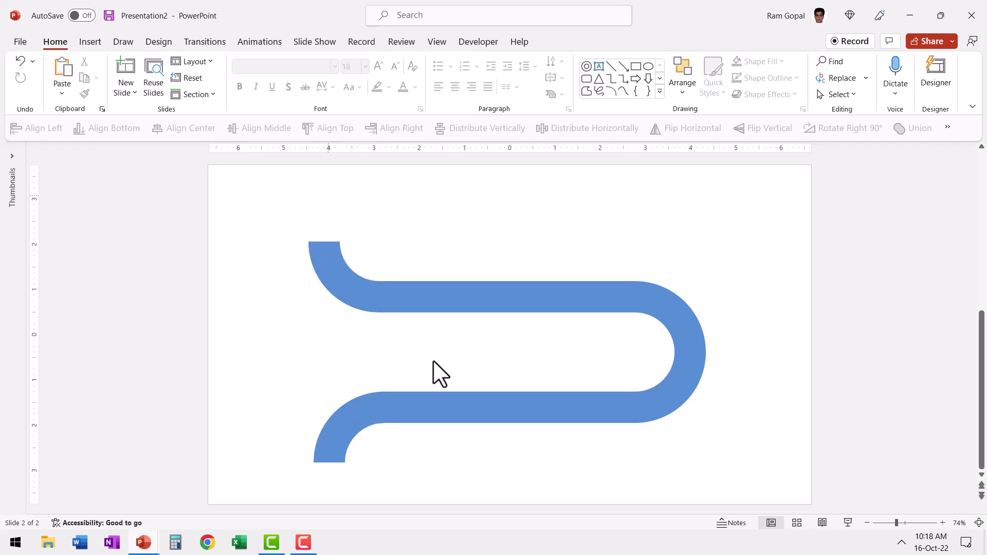
Step: Duplicate the upper bar into the space between the two horizontal bars and rotate the copy right 90°
{"action": "left_click", "coordinate": [529, 304]}
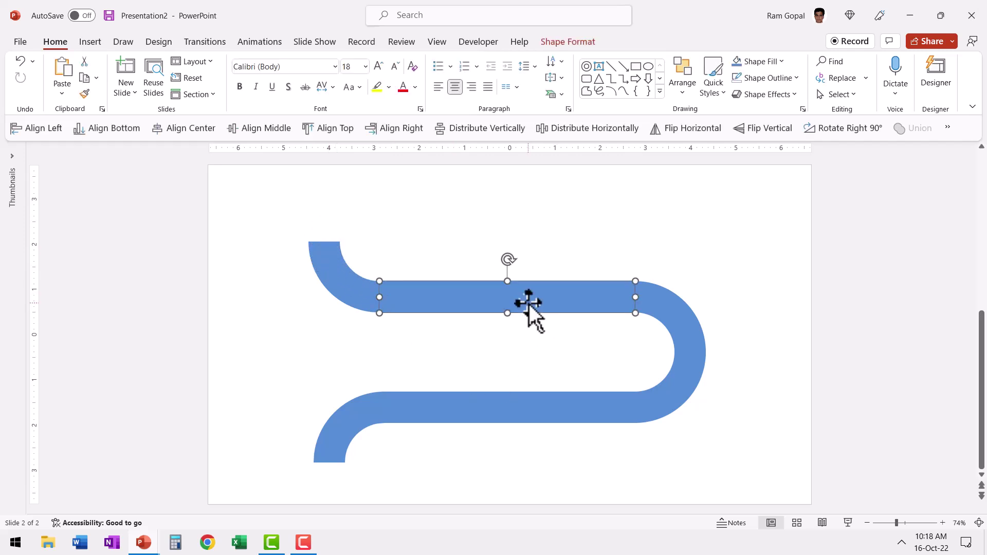
{"action": "left_click_drag", "start_coordinate": [529, 304], "coordinate": [654, 357]}
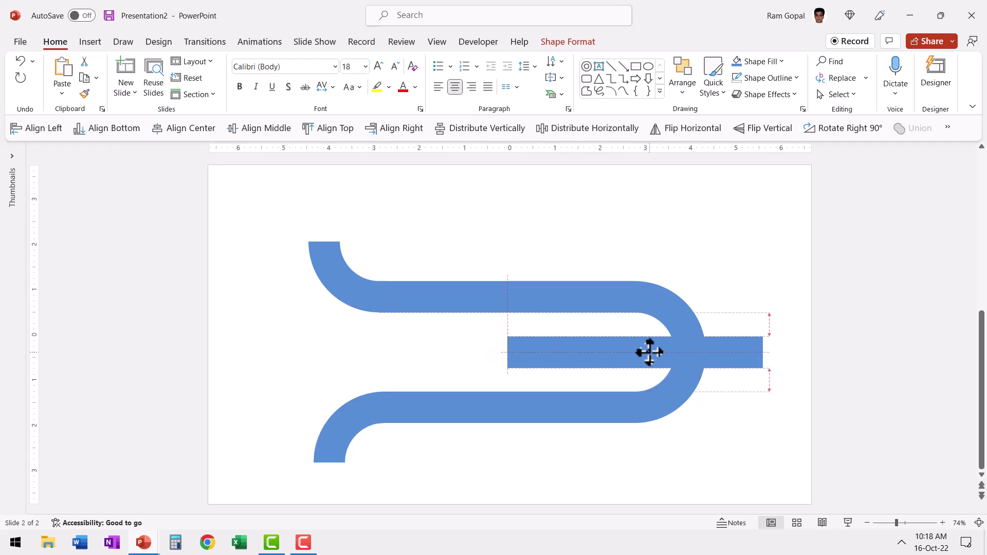
{"action": "left_click", "coordinate": [848, 131]}
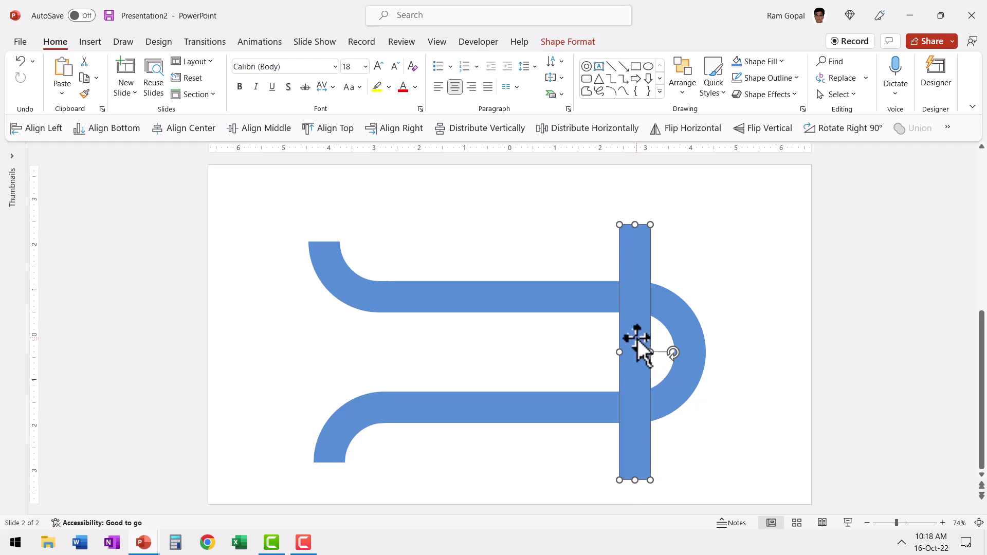
Step: Shorten the vertical bar and place one such piece on the open end of each quarter arc
{"action": "left_click", "coordinate": [571, 42]}
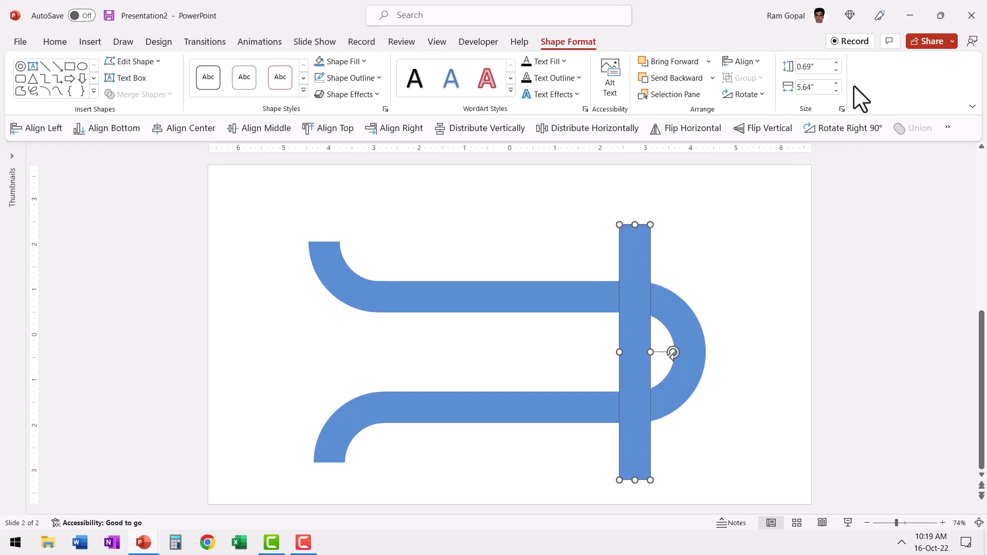
{"action": "key", "text": "ctrl+z"}
{"action": "left_click_drag", "start_coordinate": [635, 247], "coordinate": [332, 487]}
{"action": "left_click", "coordinate": [465, 254]}
{"action": "left_click", "coordinate": [385, 488]}
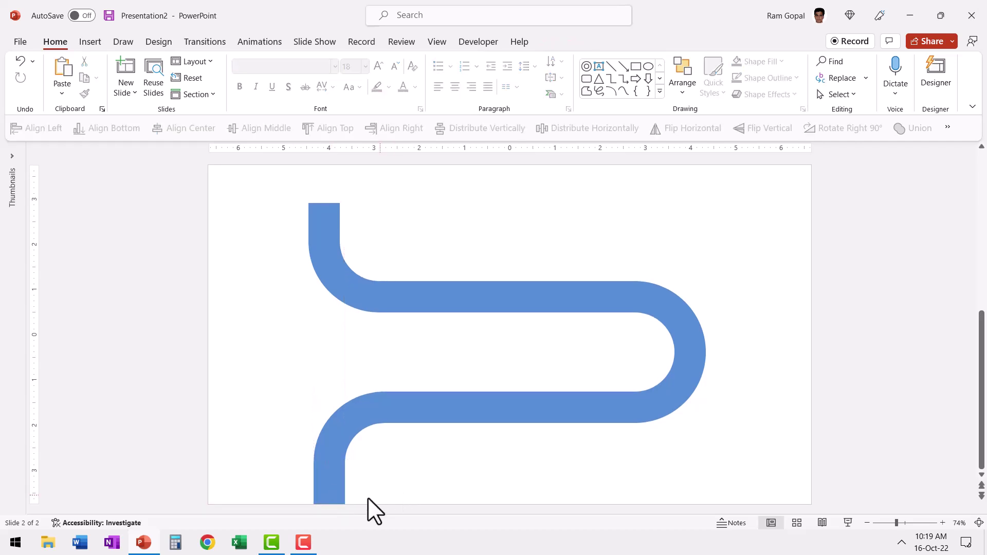
Step: Shorten the lower vertical piece so it ends above the slide's bottom edge
{"action": "left_click", "coordinate": [337, 491]}
{"action": "left_click_drag", "start_coordinate": [329, 503], "coordinate": [330, 488]}
{"action": "left_click", "coordinate": [452, 484]}
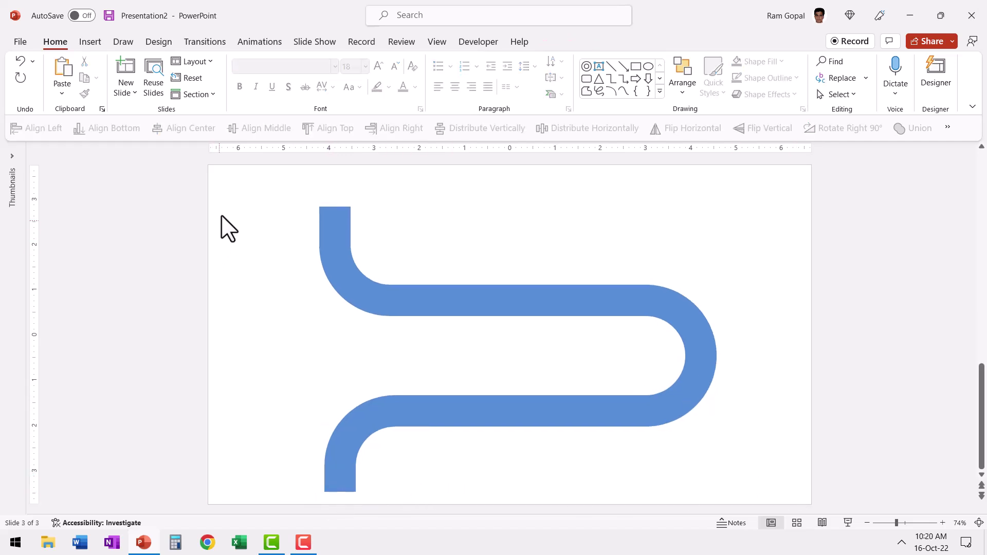
Step: Merge all the path pieces on slide 3 into a single shape with Union
{"action": "left_click_drag", "start_coordinate": [230, 193], "coordinate": [786, 527]}
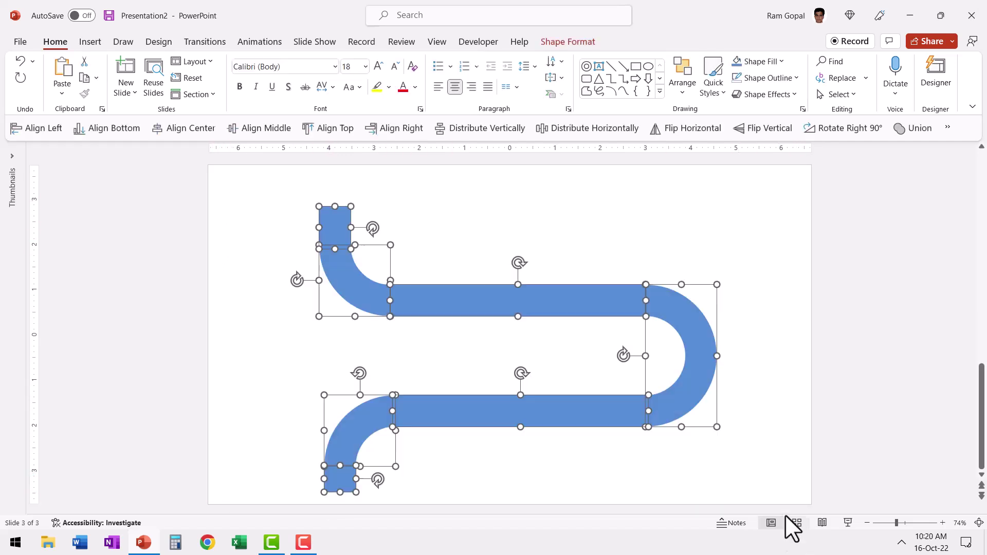
{"action": "left_click", "coordinate": [917, 130]}
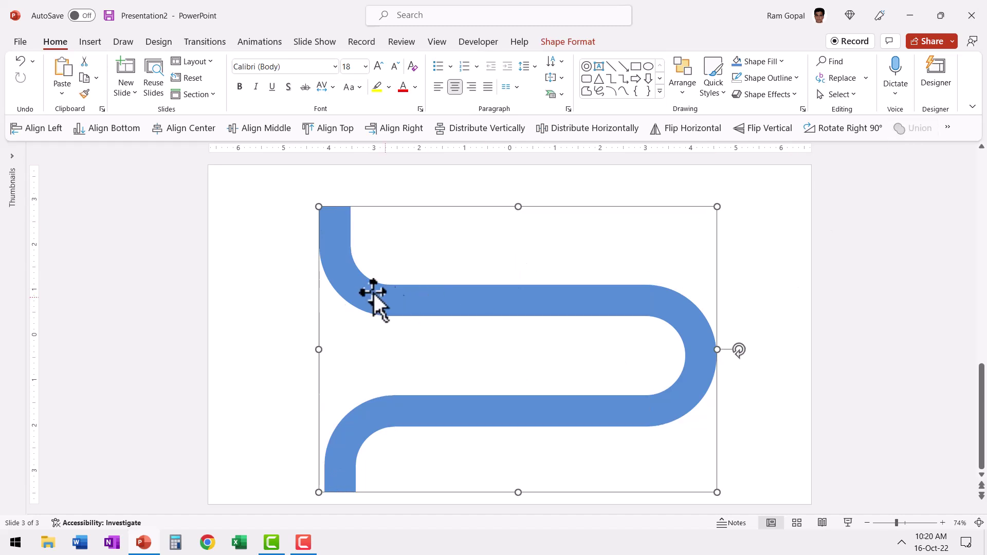
{"action": "left_click", "coordinate": [828, 352]}
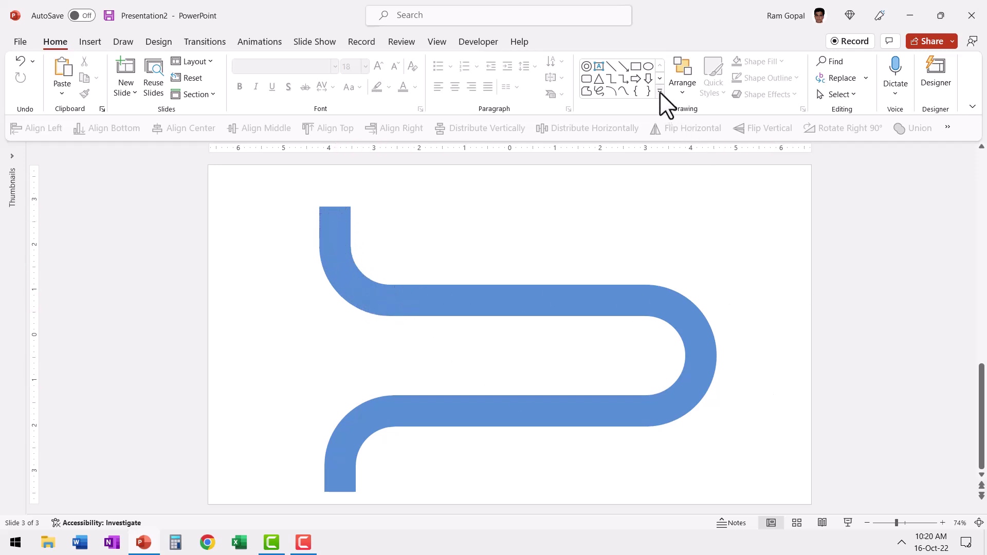
Step: Draw a circle about 0.31" across above the path and format it with a red fill and no outline
{"action": "left_click", "coordinate": [649, 66]}
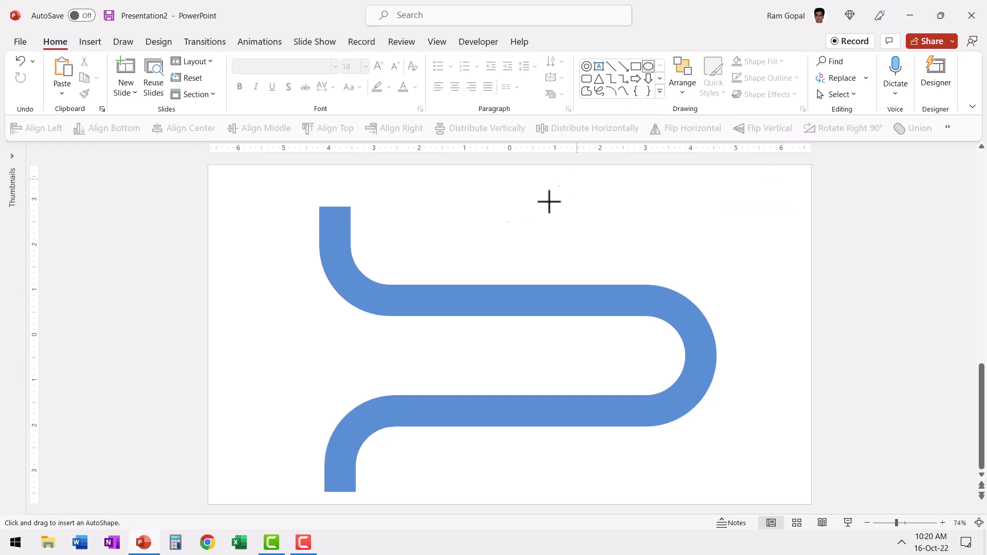
{"action": "left_click_drag", "start_coordinate": [483, 211], "coordinate": [495, 224]}
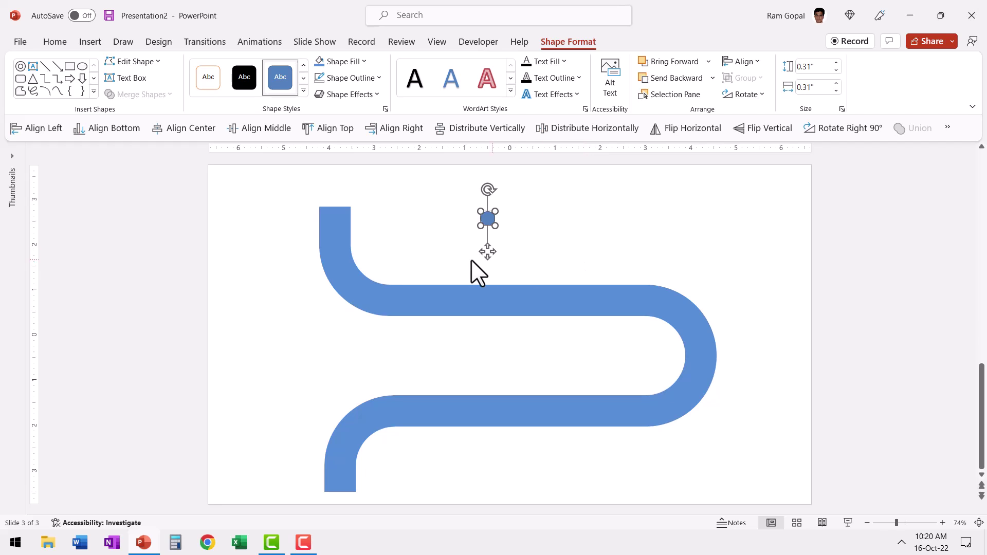
{"action": "left_click", "coordinate": [356, 63]}
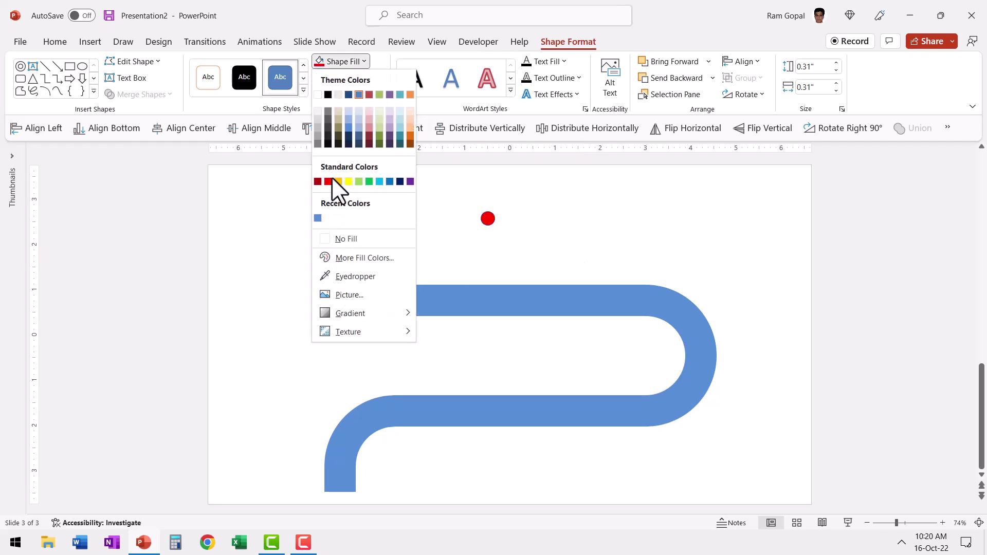
{"action": "left_click", "coordinate": [328, 181]}
{"action": "left_click", "coordinate": [348, 76]}
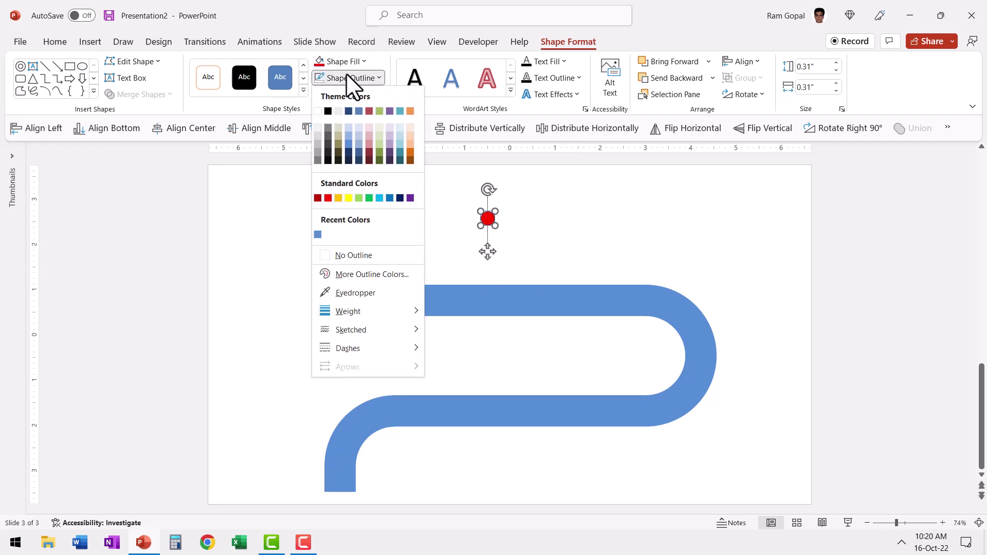
{"action": "left_click", "coordinate": [359, 257]}
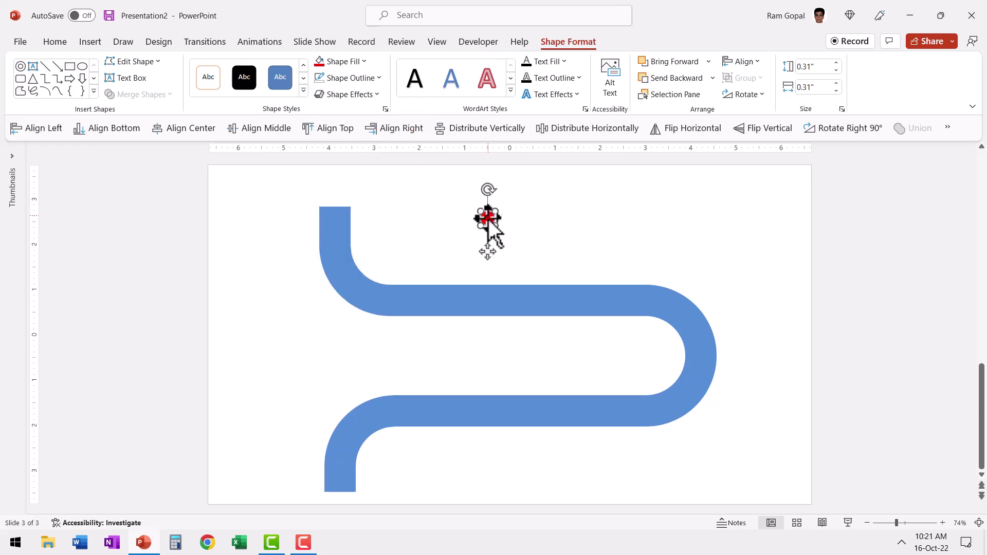
Step: Place the red circle just above the path's upper end and apply a Lines motion path animation with the Animation Pane open
{"action": "left_click_drag", "start_coordinate": [488, 220], "coordinate": [337, 195]}
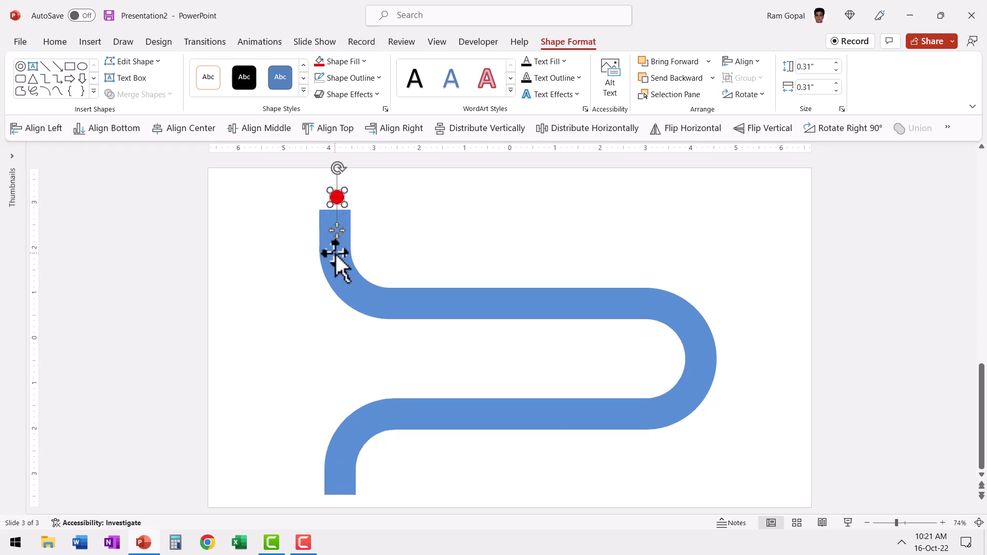
{"action": "left_click", "coordinate": [269, 44]}
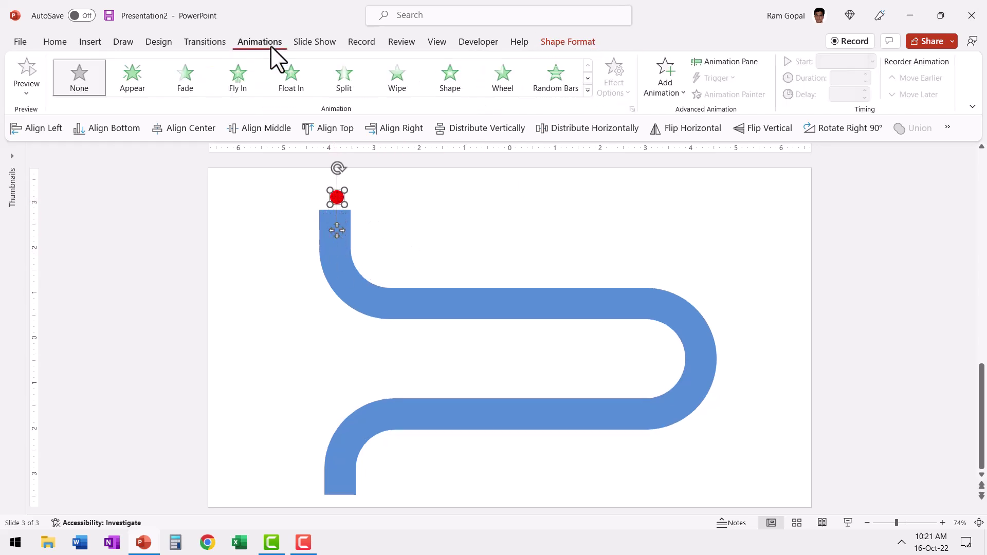
{"action": "left_click", "coordinate": [736, 61]}
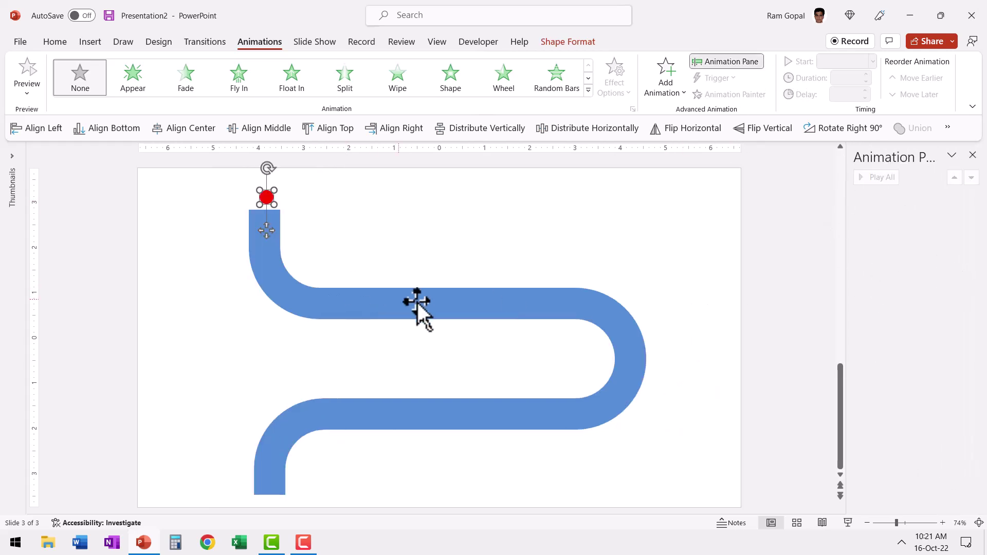
{"action": "left_click", "coordinate": [588, 90]}
{"action": "scroll", "coordinate": [430, 245], "scroll_direction": "down", "scroll_amount": 1}
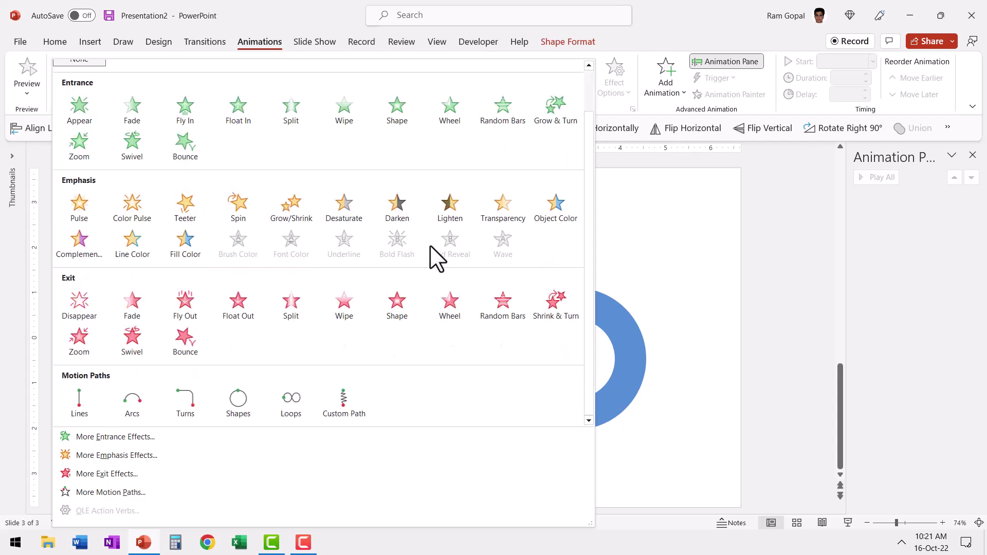
{"action": "left_click", "coordinate": [81, 409]}
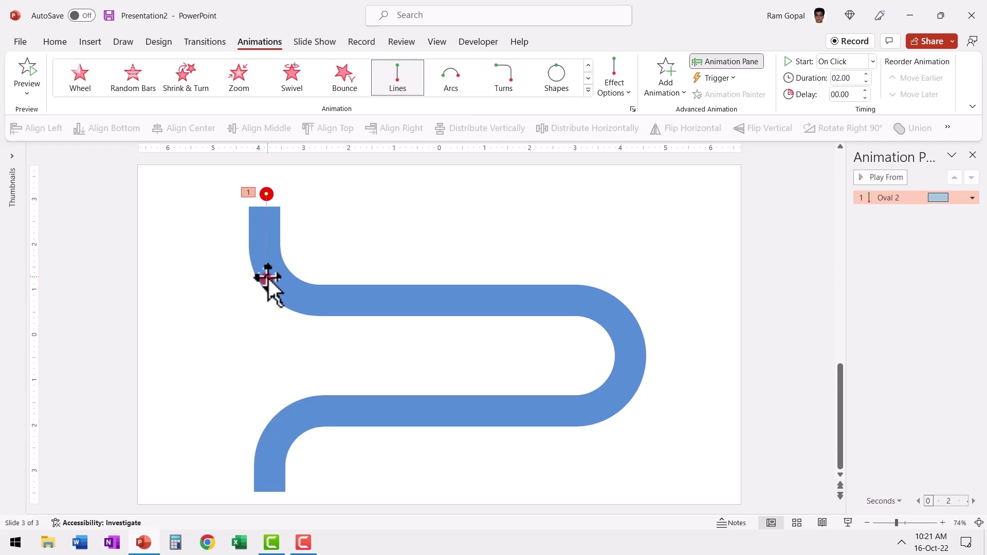
Step: Shorten the red circle's line motion path to end where the first bend begins, and place a duplicate circle at that end point
{"action": "left_click_drag", "start_coordinate": [265, 279], "coordinate": [263, 248]}
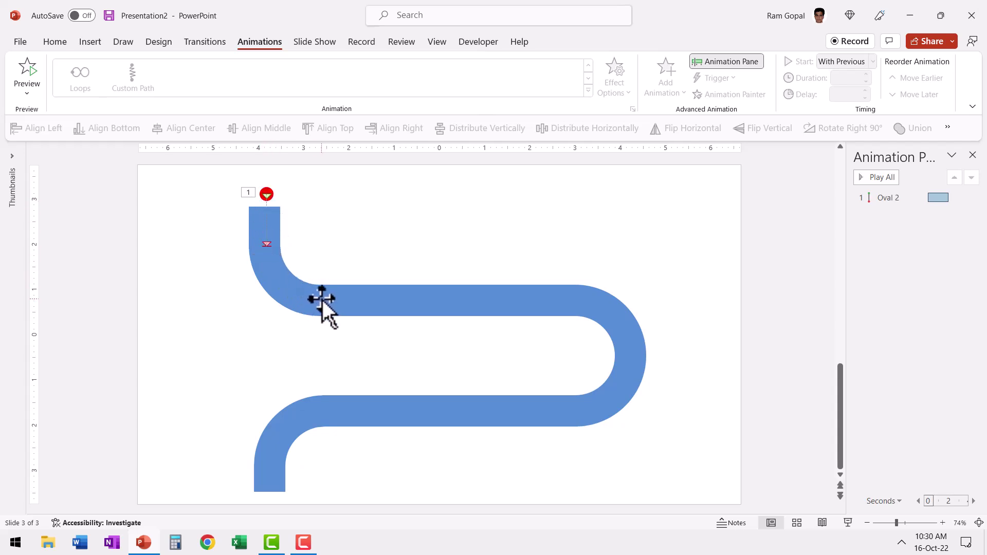
{"action": "left_click", "coordinate": [270, 191]}
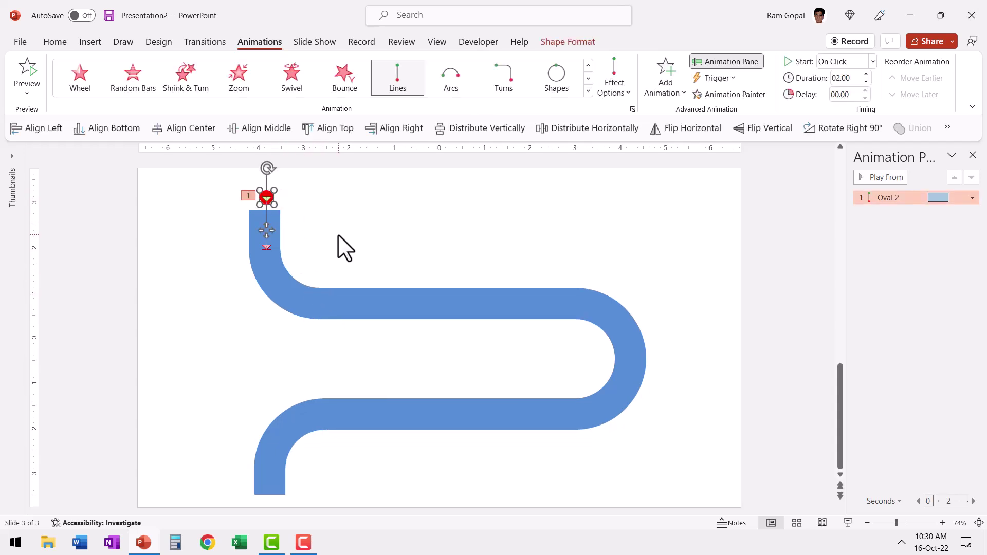
{"action": "key", "text": "ctrl+d"}
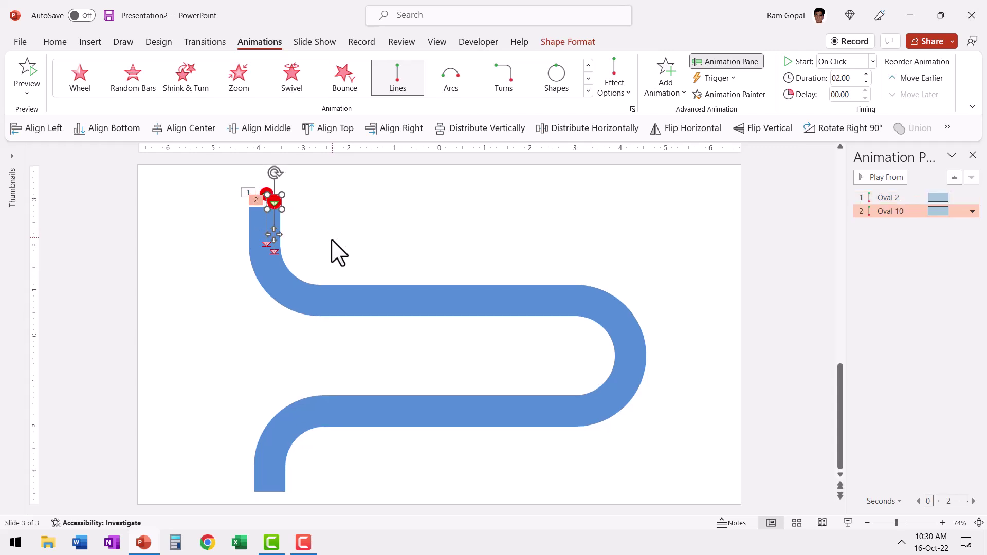
{"action": "left_click_drag", "start_coordinate": [274, 200], "coordinate": [267, 249]}
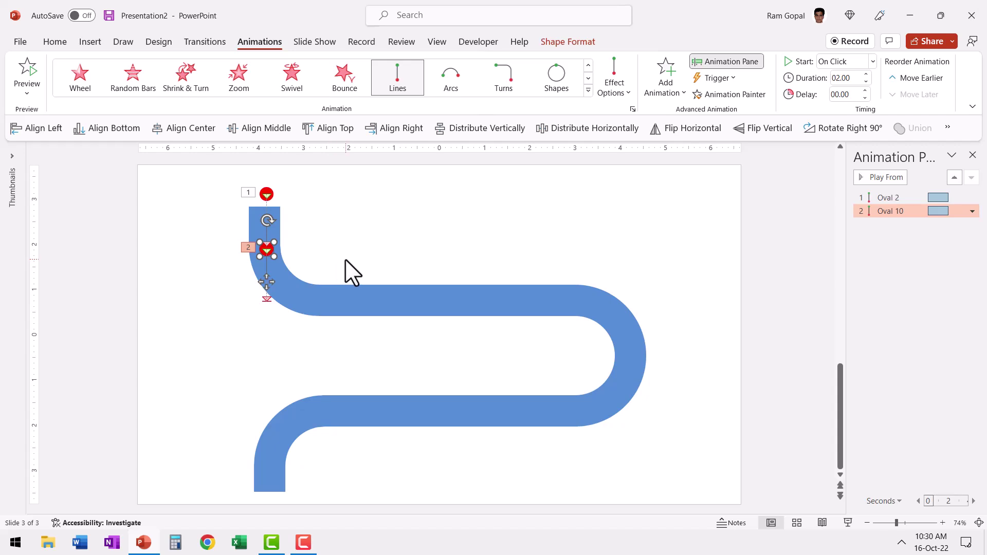
Step: Replace the second circle's animation with a Custom Path following the first bend to the start of the upper horizontal section
{"action": "left_click", "coordinate": [588, 90]}
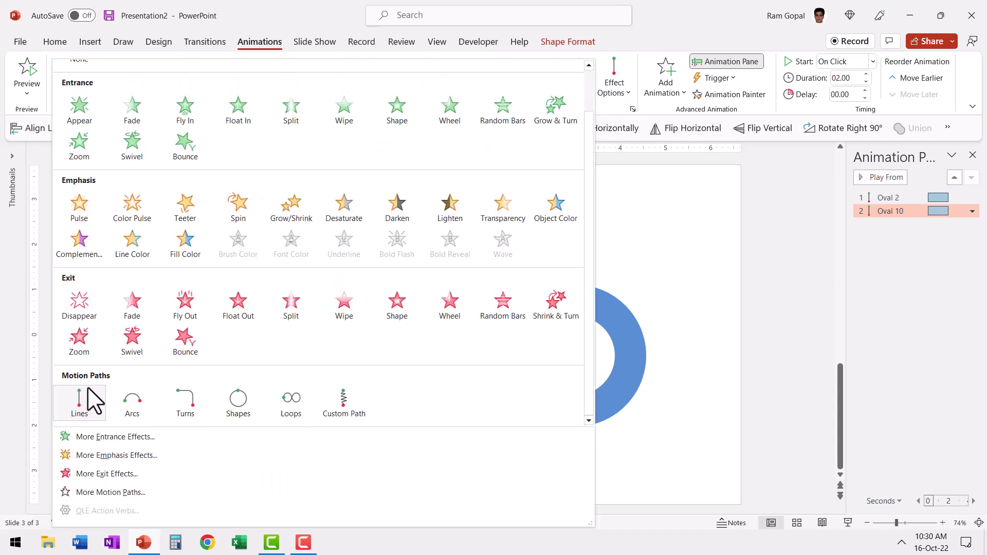
{"action": "left_click", "coordinate": [340, 410]}
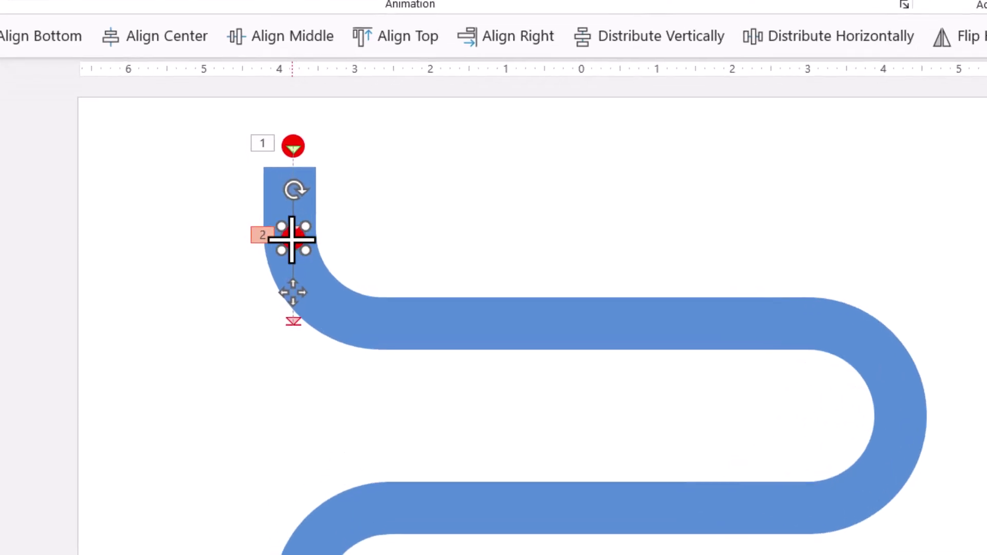
{"action": "left_click", "coordinate": [310, 294]}
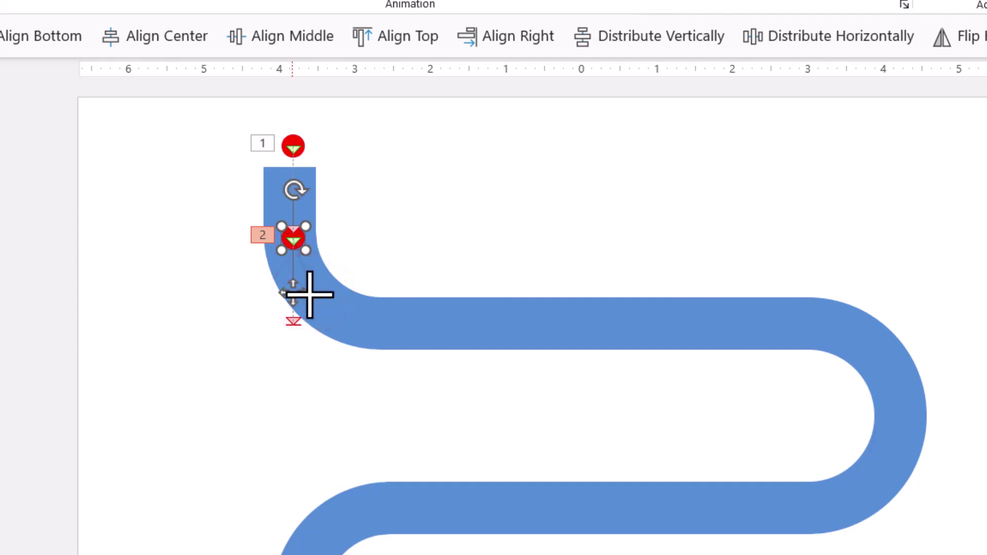
{"action": "left_click", "coordinate": [348, 321]}
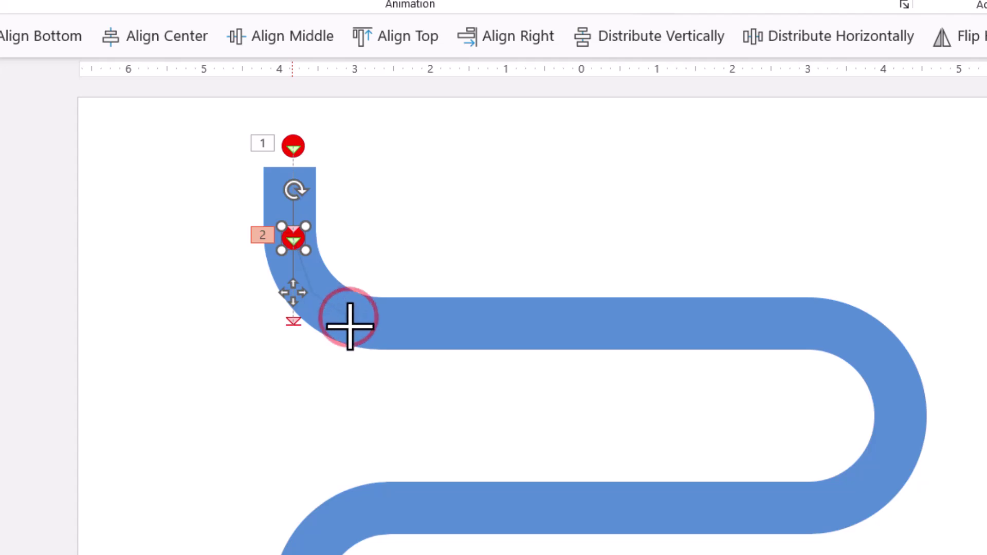
{"action": "double_click", "coordinate": [378, 321]}
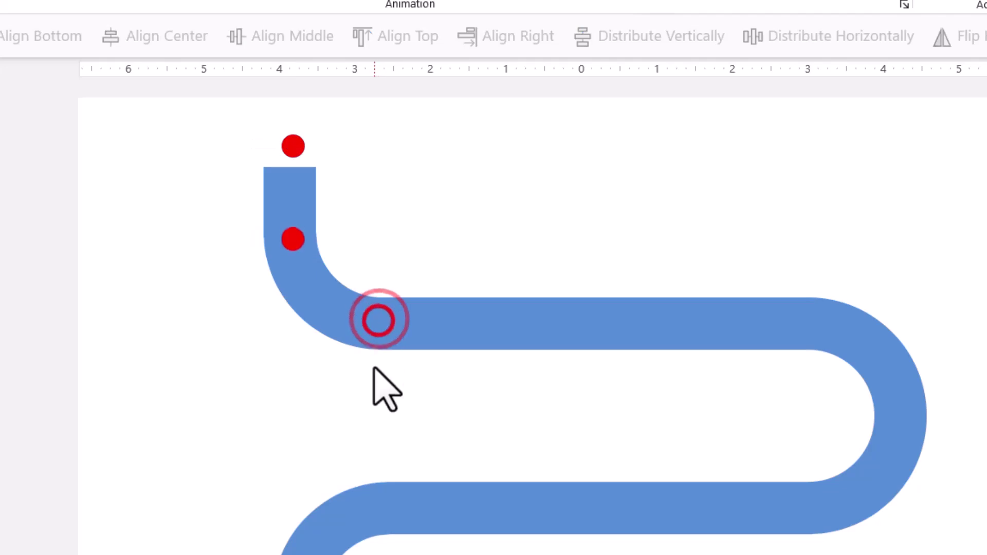
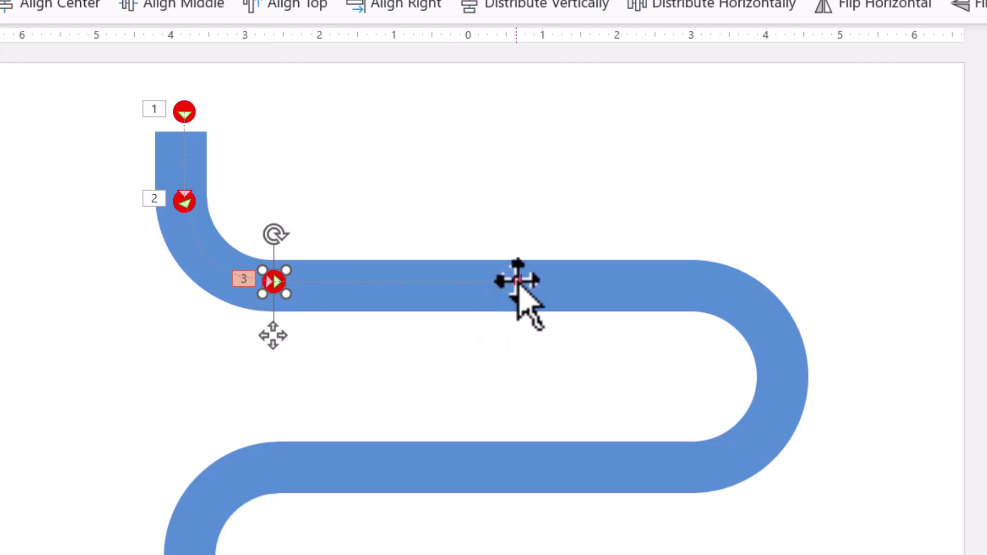
Step: Shorten the third circle's horizontal motion path and place a duplicate of that circle at the path's end point
{"action": "left_click", "coordinate": [517, 277]}
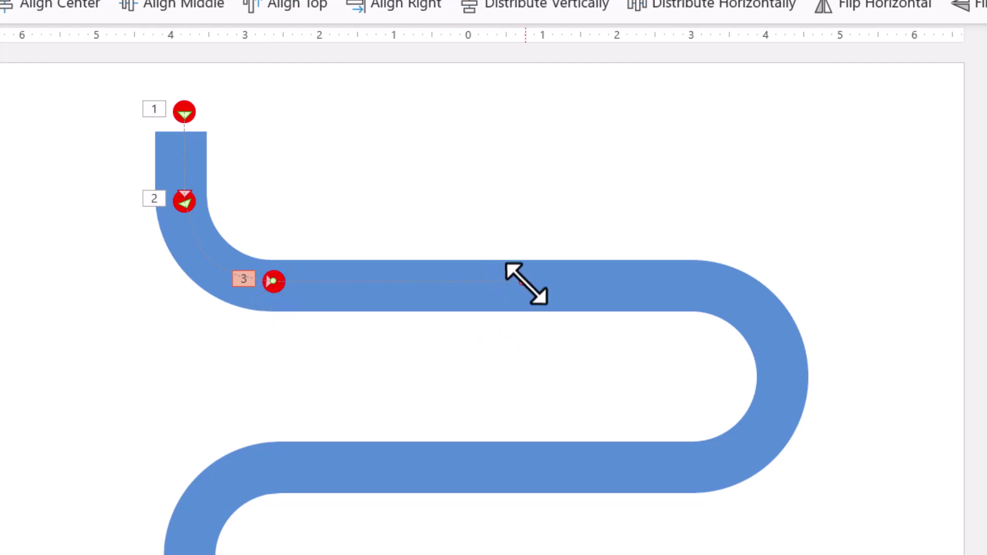
{"action": "left_click_drag", "start_coordinate": [525, 283], "coordinate": [394, 292]}
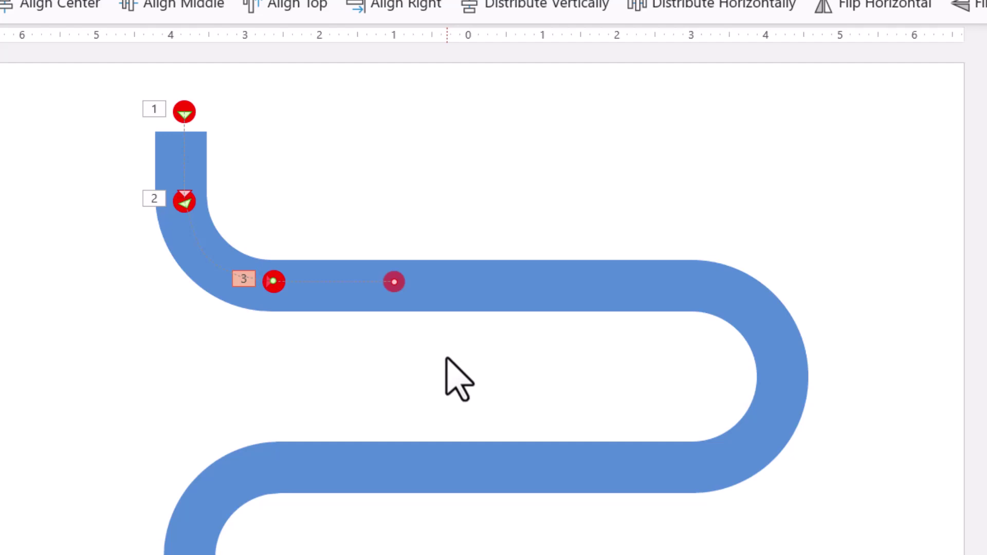
{"action": "mouse_move", "coordinate": [324, 397]}
{"action": "left_mouse_down"}
{"action": "mouse_move", "coordinate": [267, 341]}
{"action": "mouse_move", "coordinate": [216, 225]}
{"action": "left_mouse_up"}
{"action": "key", "text": "ctrl+d"}
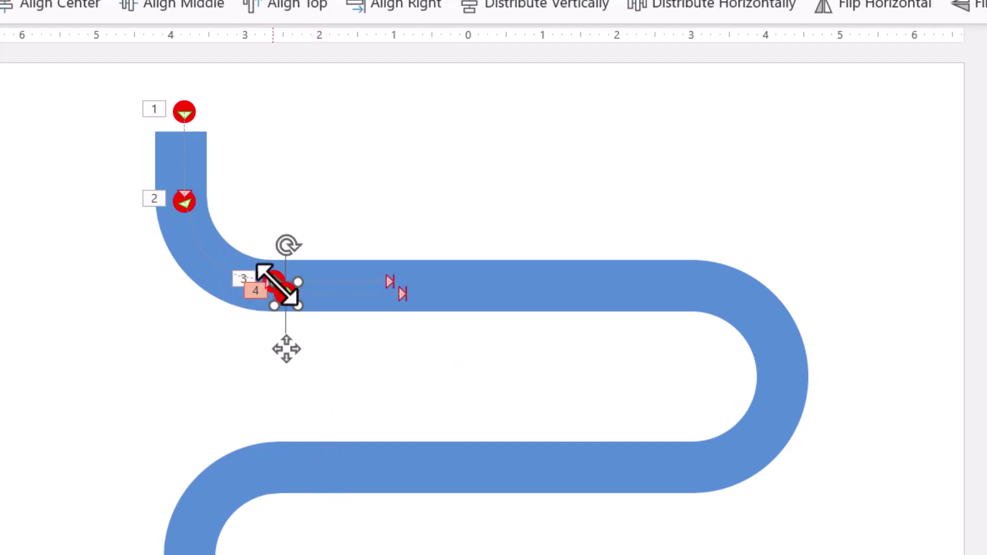
{"action": "left_click_drag", "start_coordinate": [277, 291], "coordinate": [387, 278]}
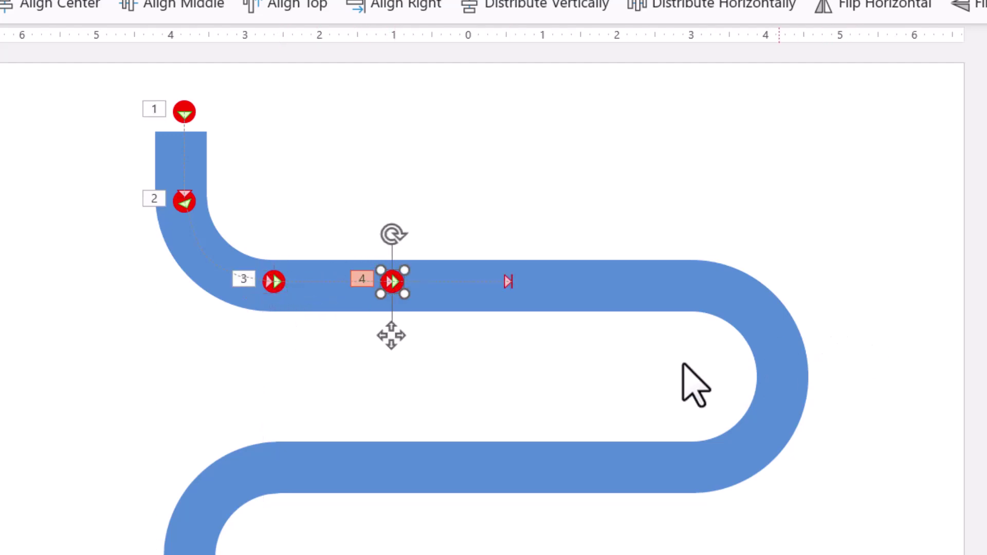
Step: Duplicate the circle twice more along the upper horizontal section and shorten the last copy's motion path to end where the U-bend begins
{"action": "key", "text": "ctrl+d"}
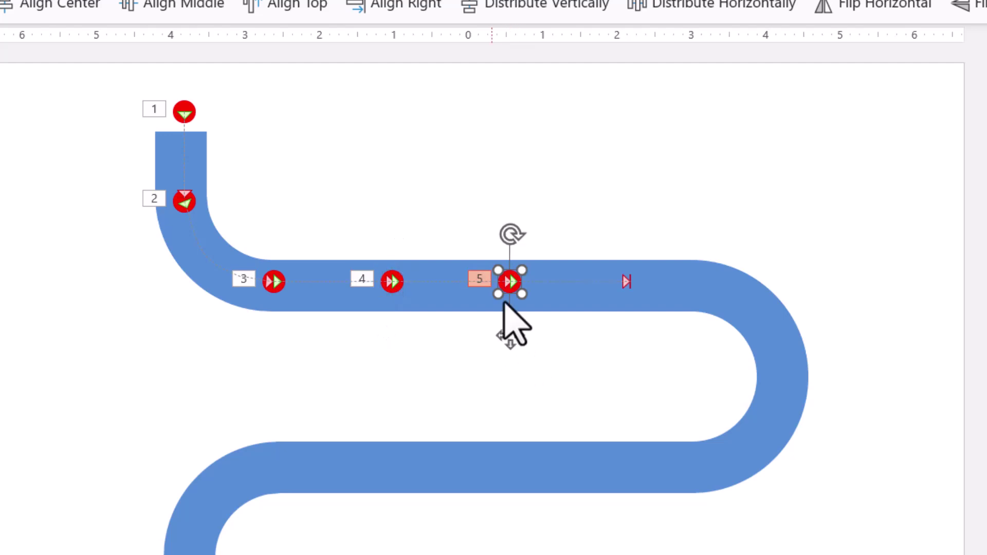
{"action": "key", "text": "ctrl+d"}
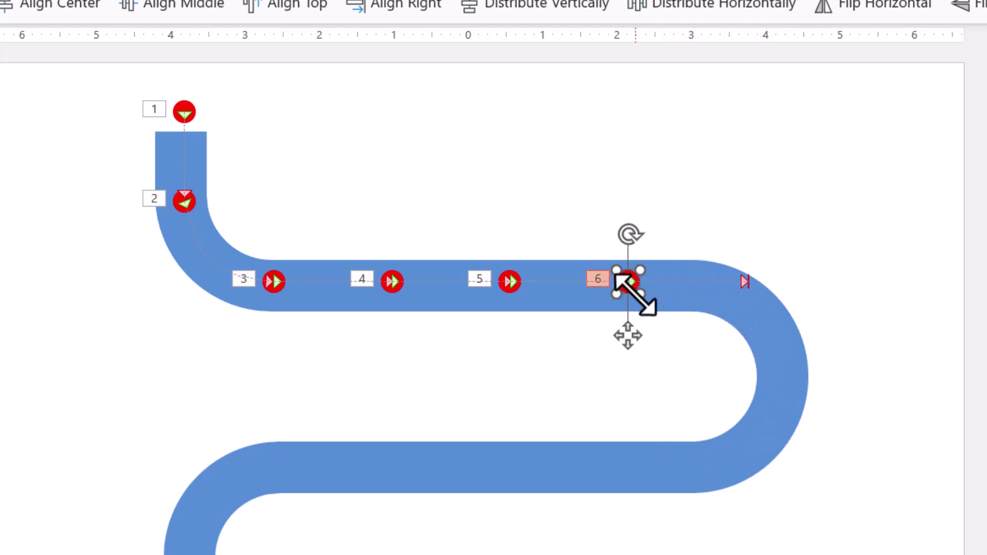
{"action": "left_click", "coordinate": [745, 281]}
{"action": "left_click_drag", "start_coordinate": [749, 283], "coordinate": [689, 283]}
{"action": "left_click", "coordinate": [627, 280]}
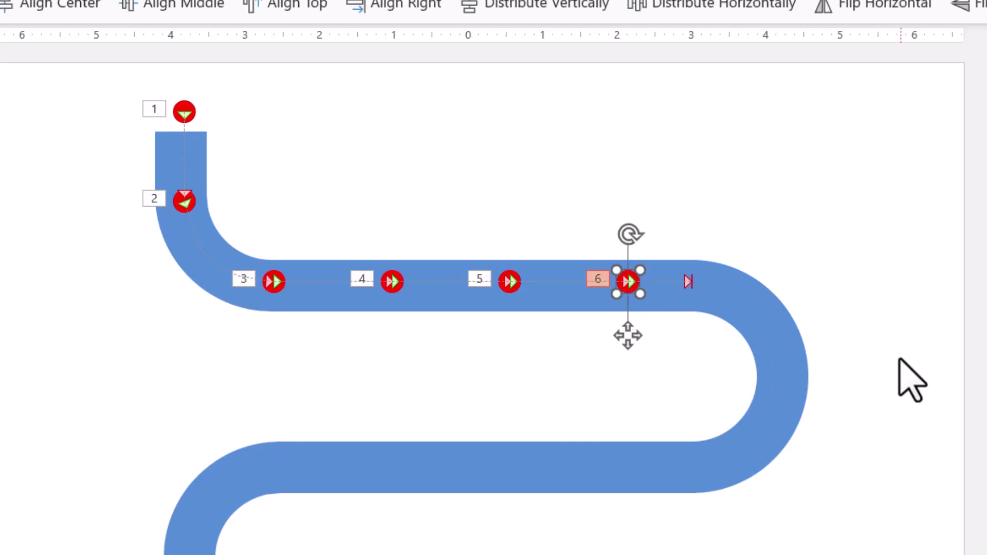
Step: Duplicate the sixth circle and align the copy with the sixth circle's path end at the start of the U-bend
{"action": "key", "text": "ctrl+d"}
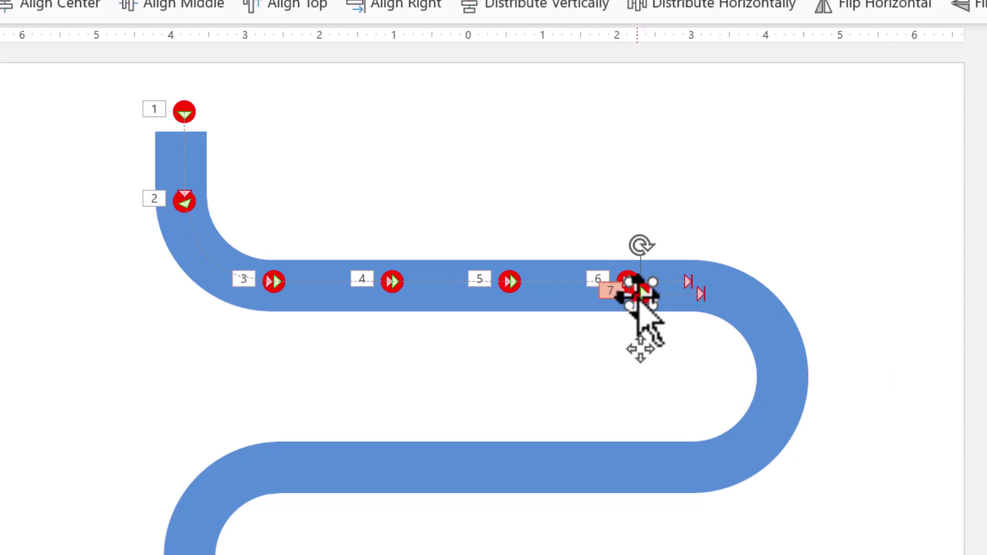
{"action": "left_click_drag", "start_coordinate": [632, 303], "coordinate": [684, 282]}
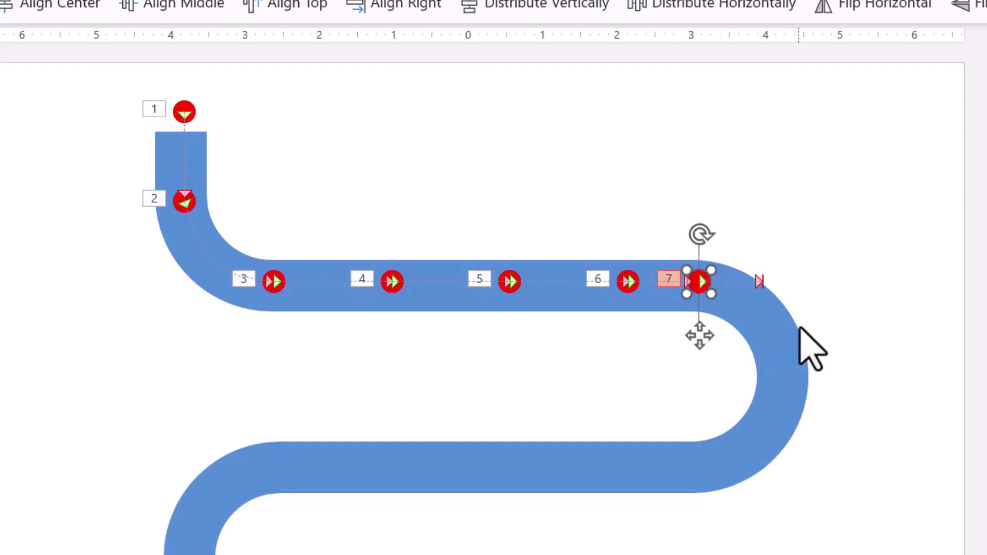
{"action": "key", "text": "Left"}
{"action": "key", "text": "Left"}
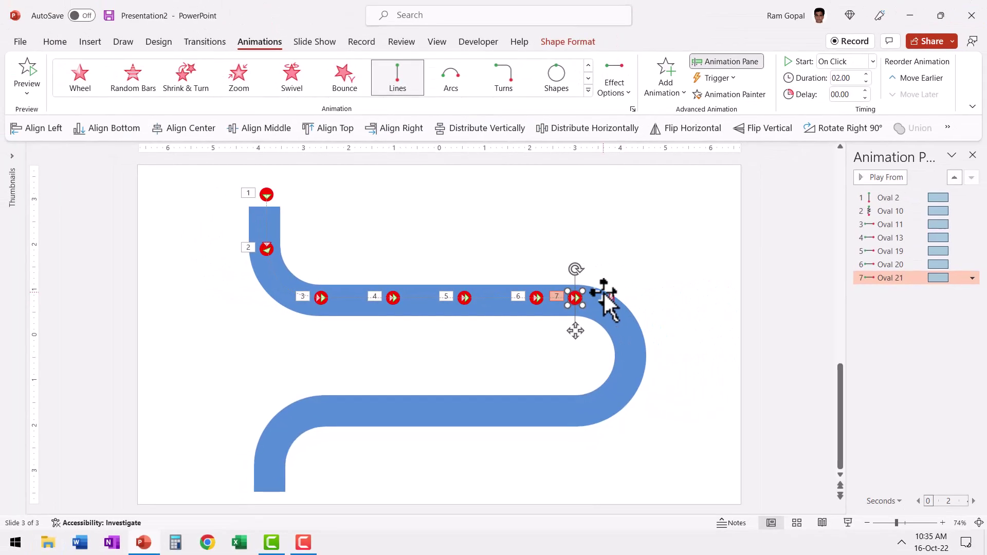
Step: Replace the seventh circle's animation with a Custom Path around the U-bend, ending at the start of the lower horizontal section
{"action": "left_click", "coordinate": [589, 90]}
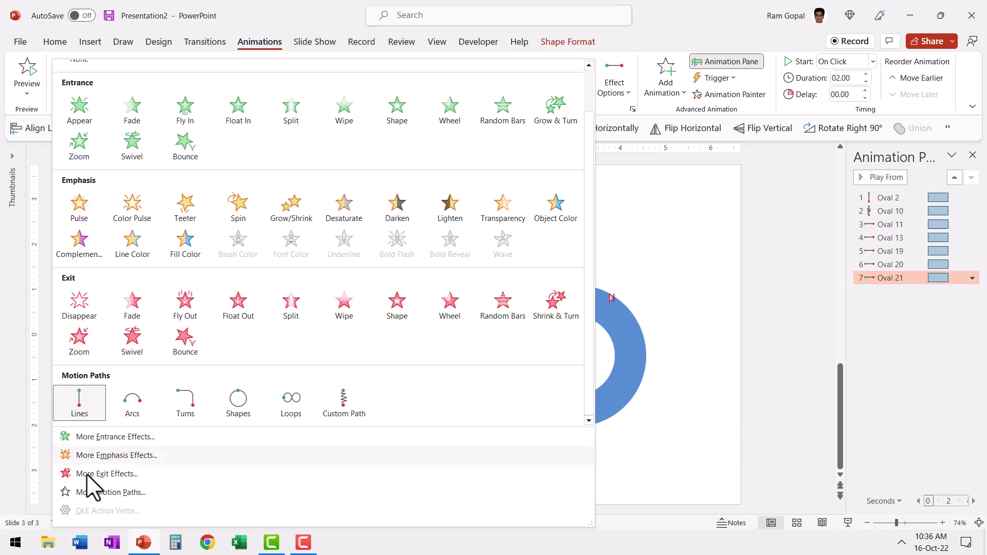
{"action": "left_click", "coordinate": [347, 408]}
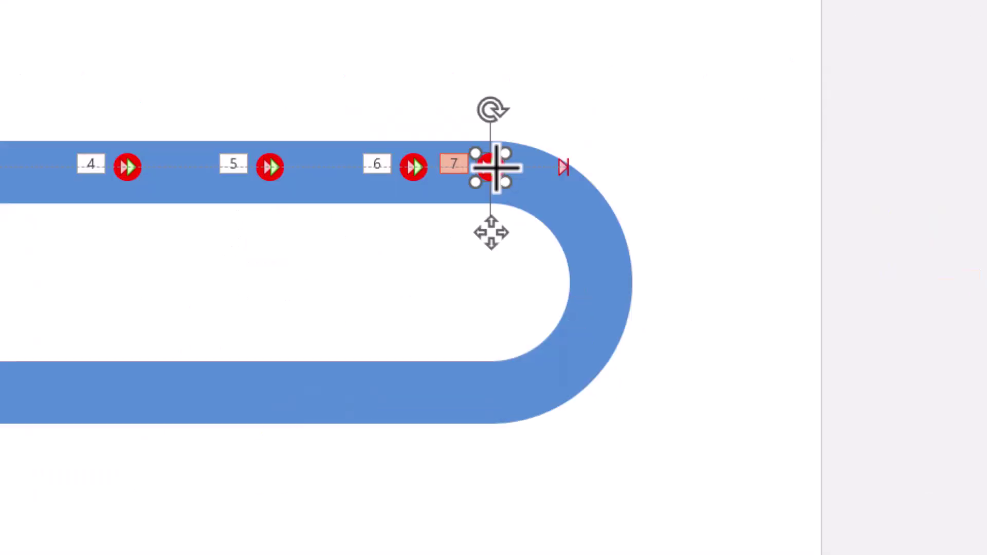
{"action": "left_click", "coordinate": [494, 168]}
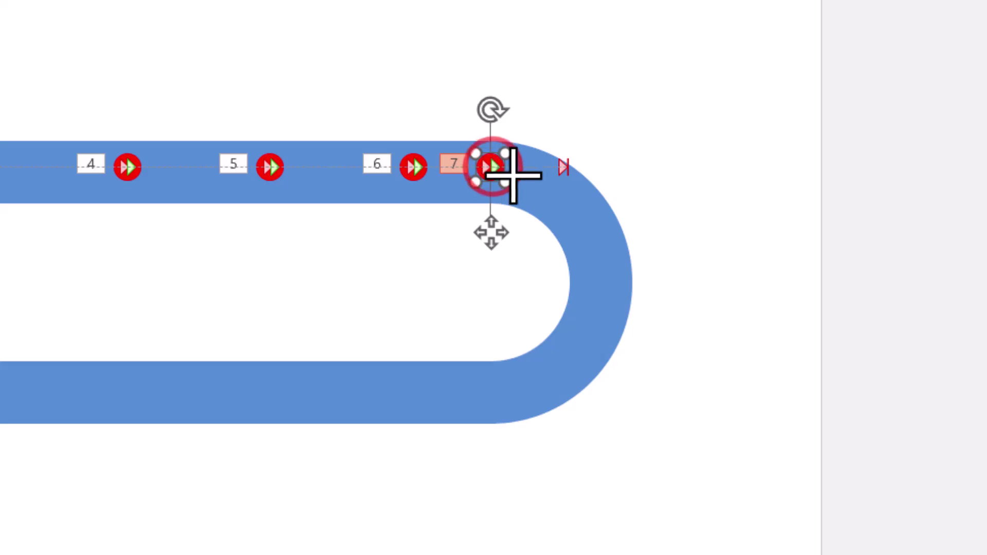
{"action": "left_click", "coordinate": [565, 200]}
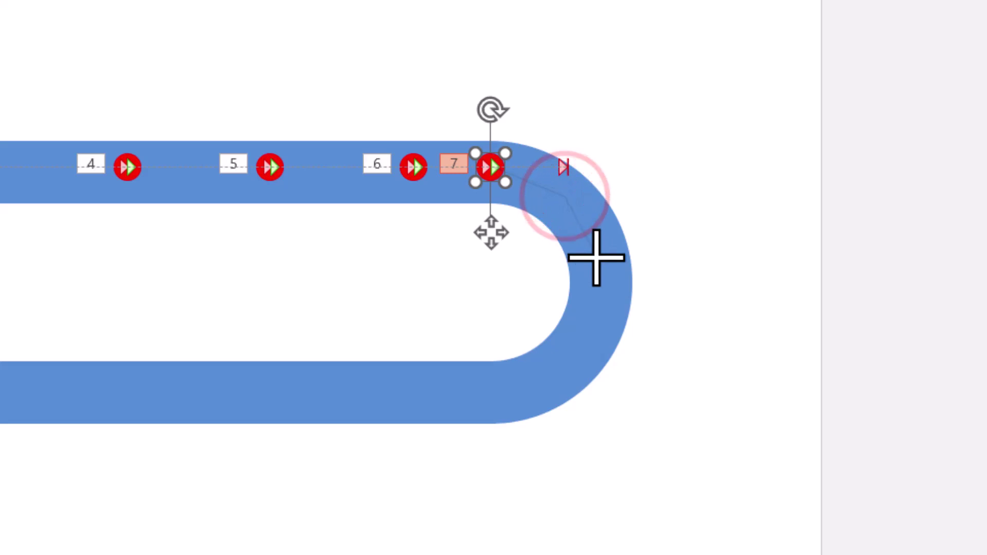
{"action": "left_click", "coordinate": [601, 278]}
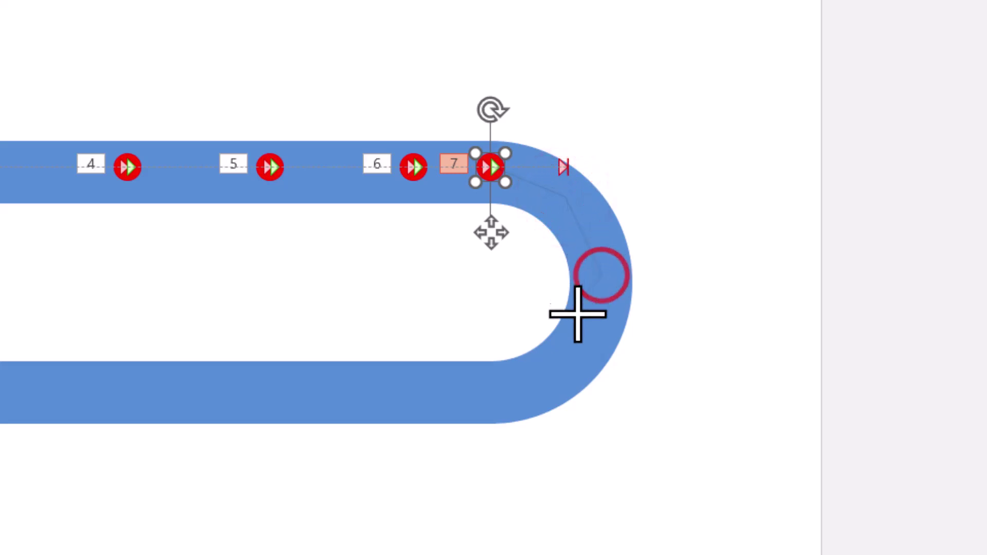
{"action": "left_click", "coordinate": [564, 364]}
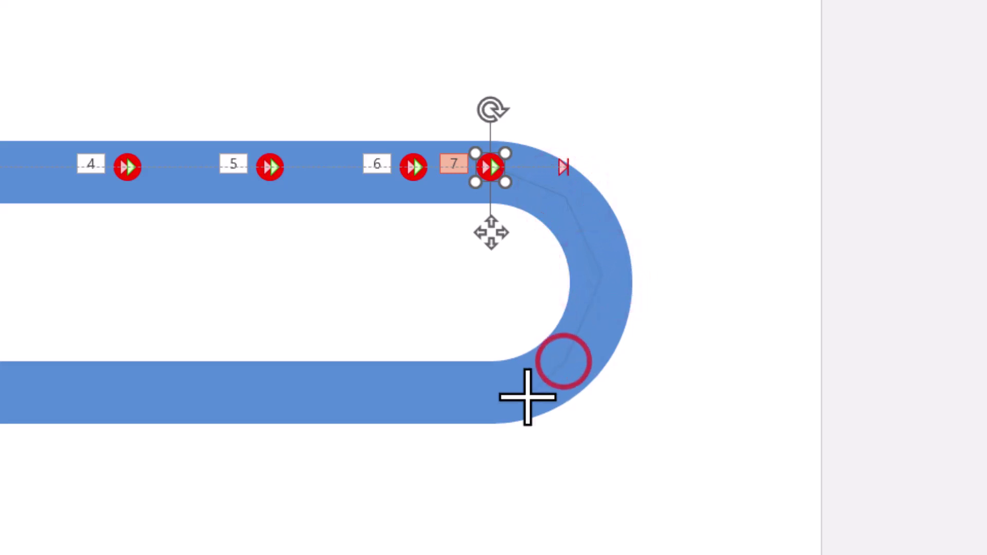
{"action": "double_click", "coordinate": [490, 396]}
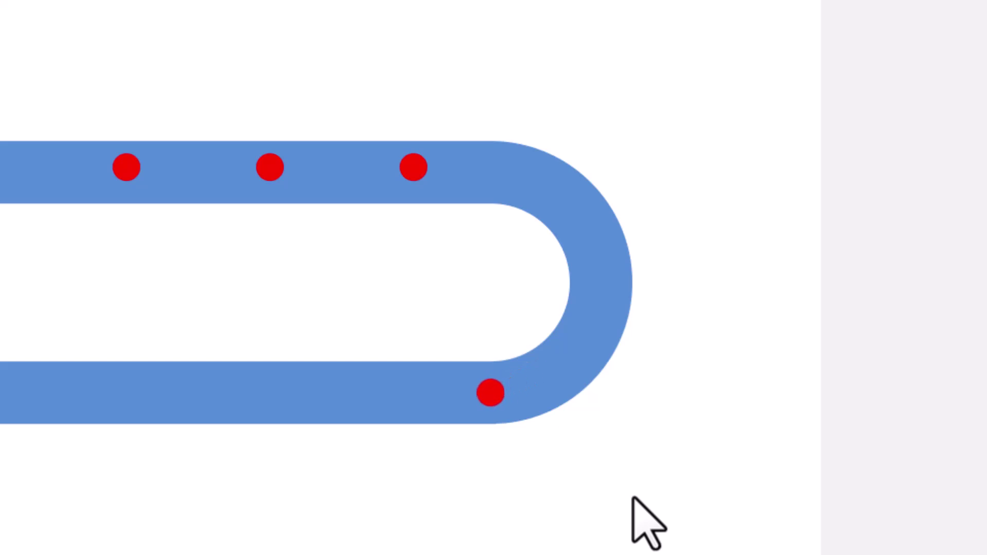
Step: Edit the points of the seventh circle's custom path, converting the upper and middle U-bend points to smooth points
{"action": "left_click", "coordinate": [607, 288]}
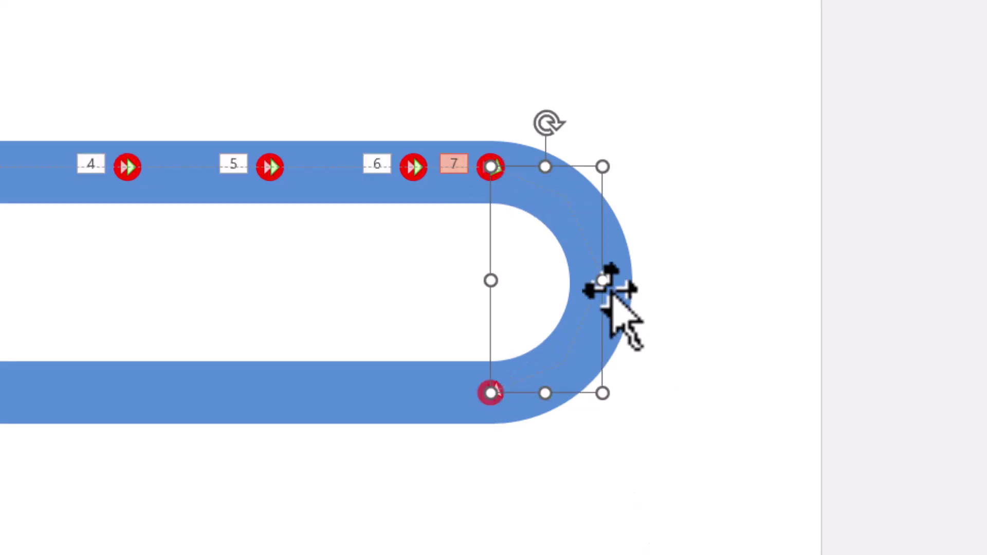
{"action": "right_click", "coordinate": [602, 169]}
{"action": "left_click", "coordinate": [673, 190]}
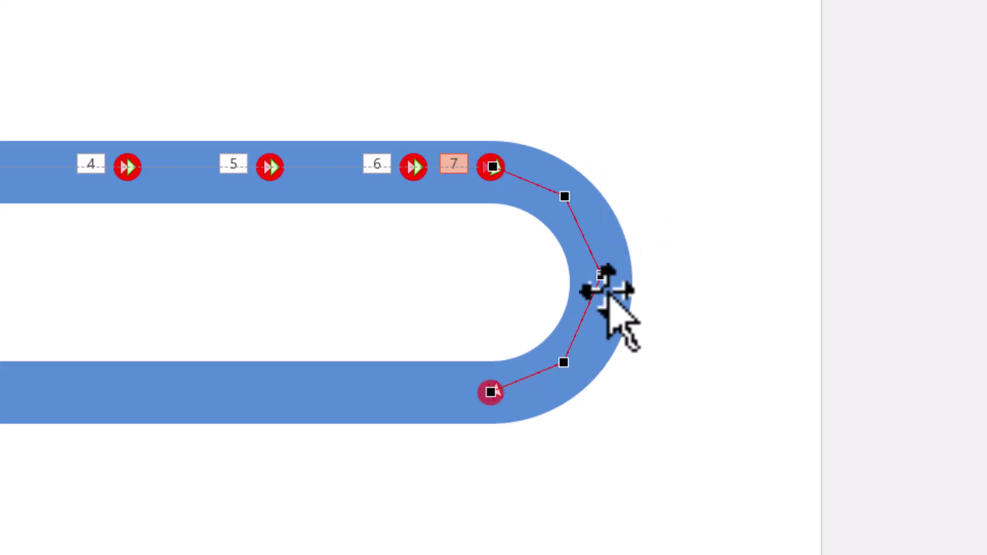
{"action": "right_click", "coordinate": [562, 195]}
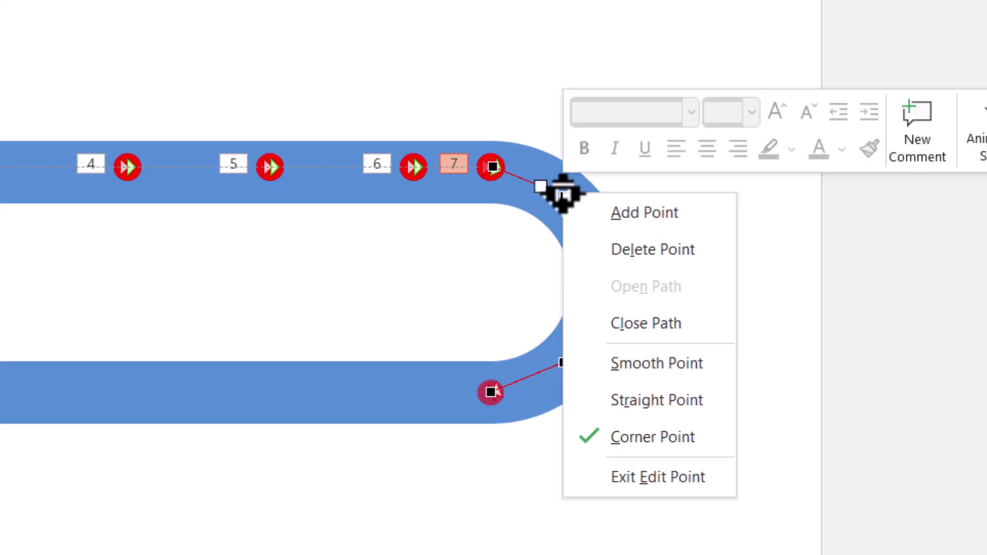
{"action": "left_click", "coordinate": [637, 363]}
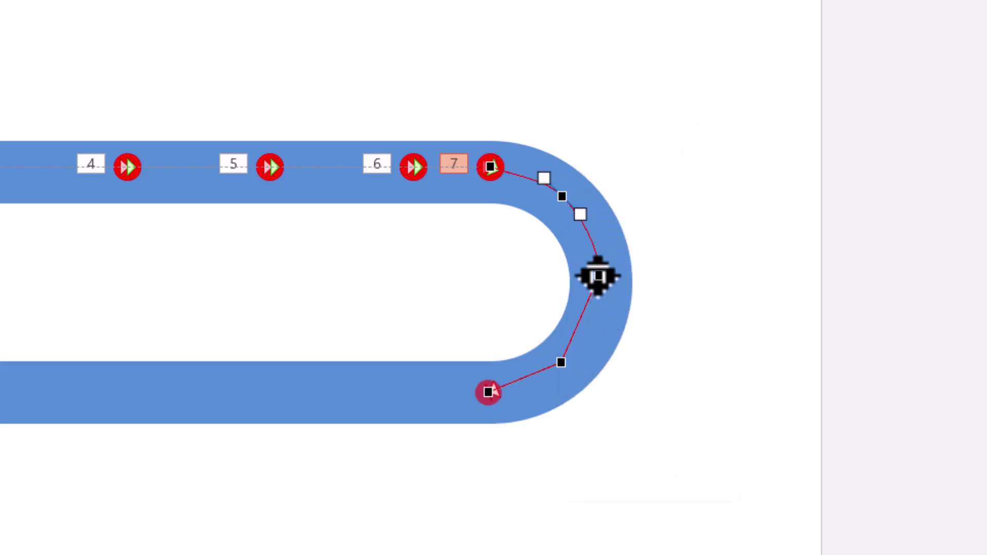
{"action": "right_click", "coordinate": [597, 276]}
{"action": "left_click", "coordinate": [681, 443]}
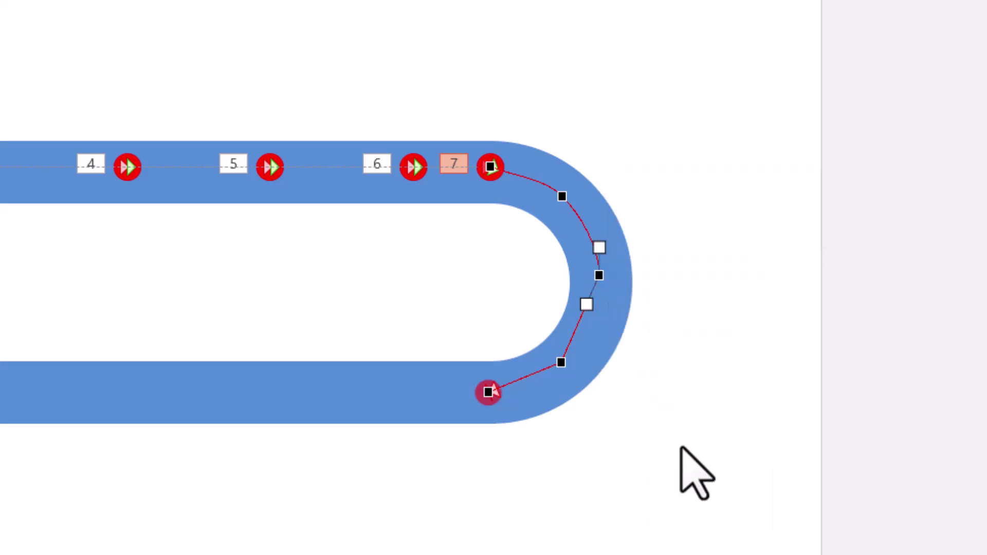
Step: Convert the lower U-bend point of the path to a smooth point and pull its upper handle outward to round the curve
{"action": "right_click", "coordinate": [563, 366]}
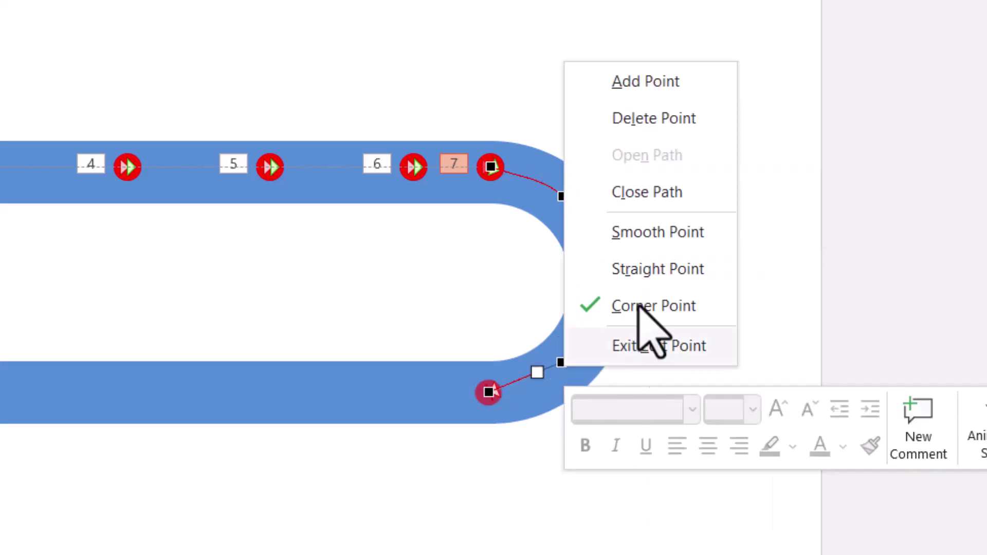
{"action": "left_click", "coordinate": [649, 230]}
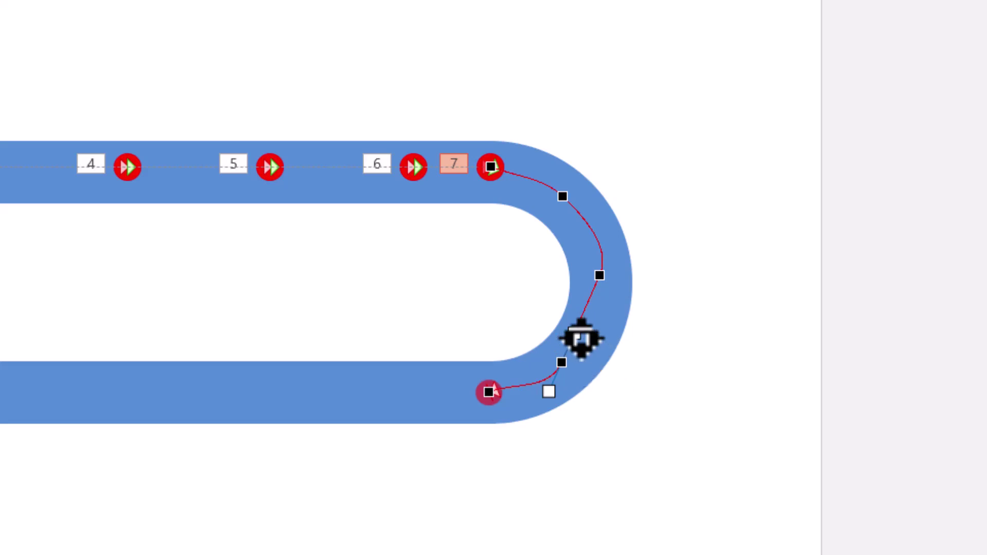
{"action": "left_click_drag", "start_coordinate": [575, 334], "coordinate": [594, 318]}
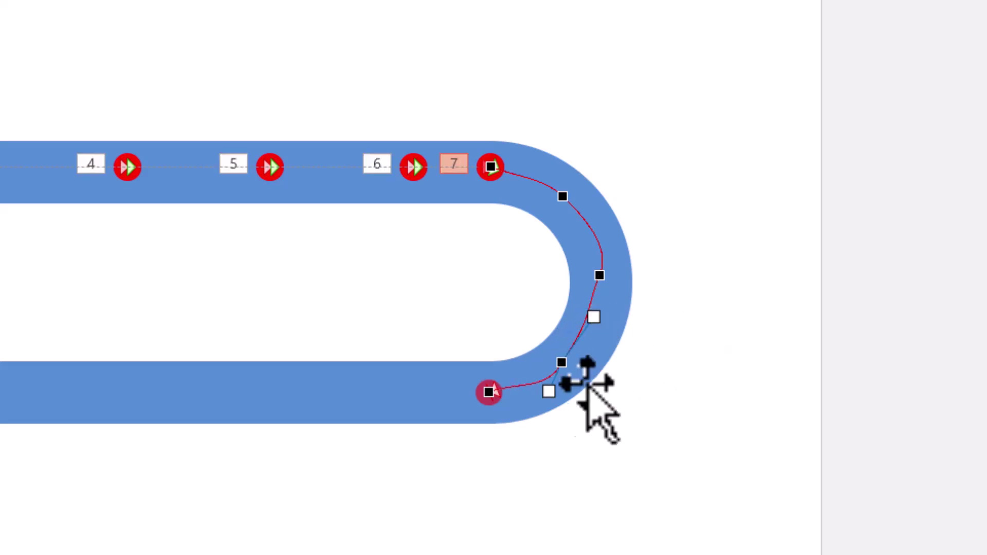
{"action": "left_click", "coordinate": [661, 375]}
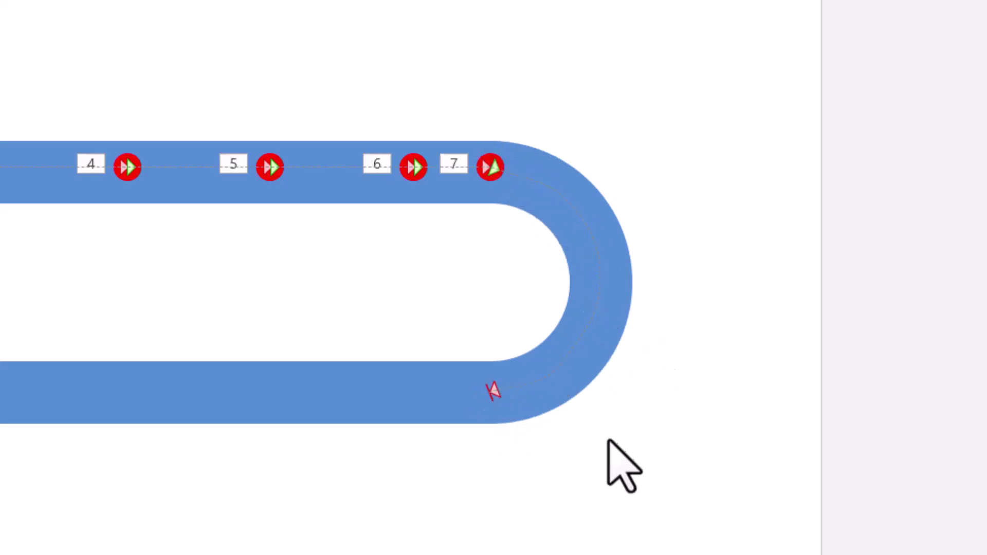
Step: Preview the seventh circle's motion around the U-bend from its entry in the animation list
{"action": "left_click", "coordinate": [496, 154]}
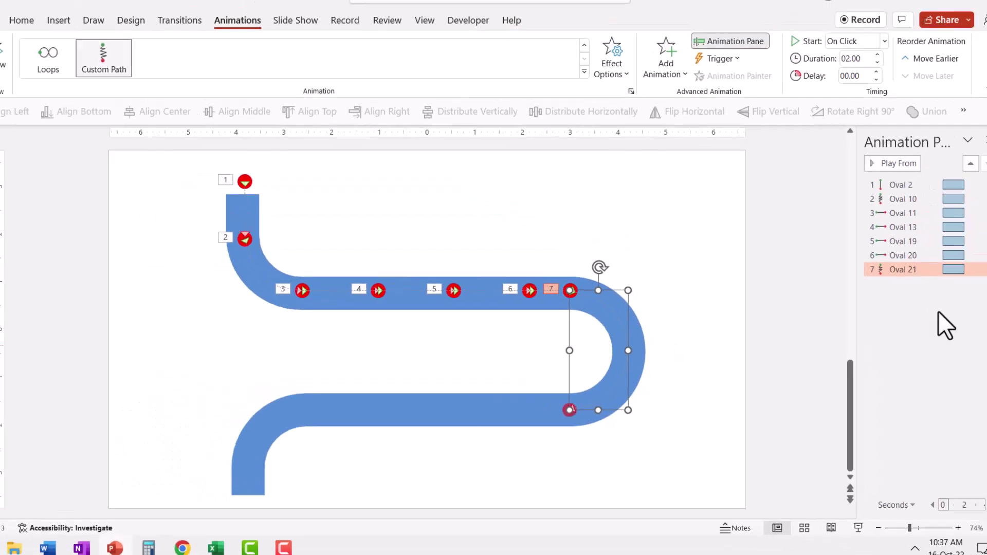
{"action": "left_click", "coordinate": [900, 268]}
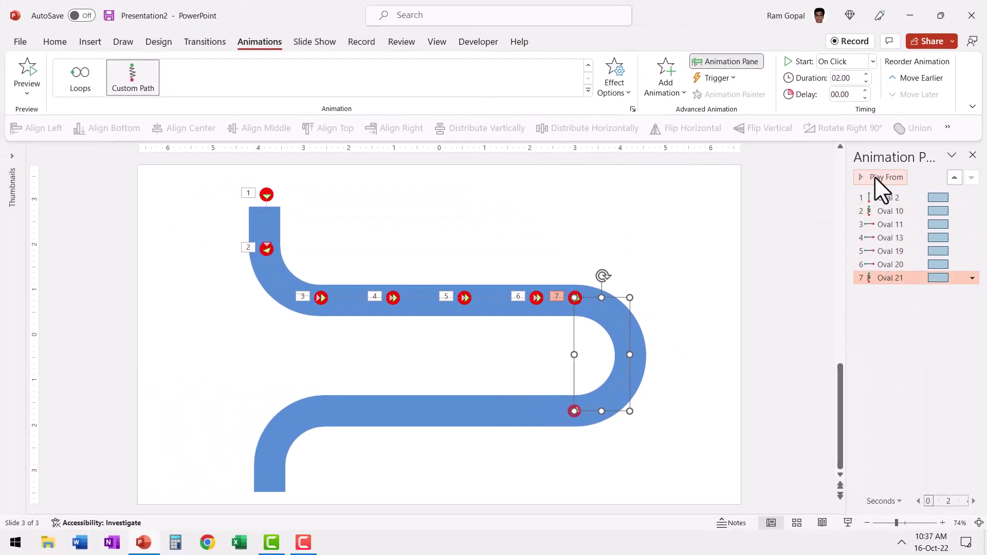
{"action": "left_click", "coordinate": [874, 177]}
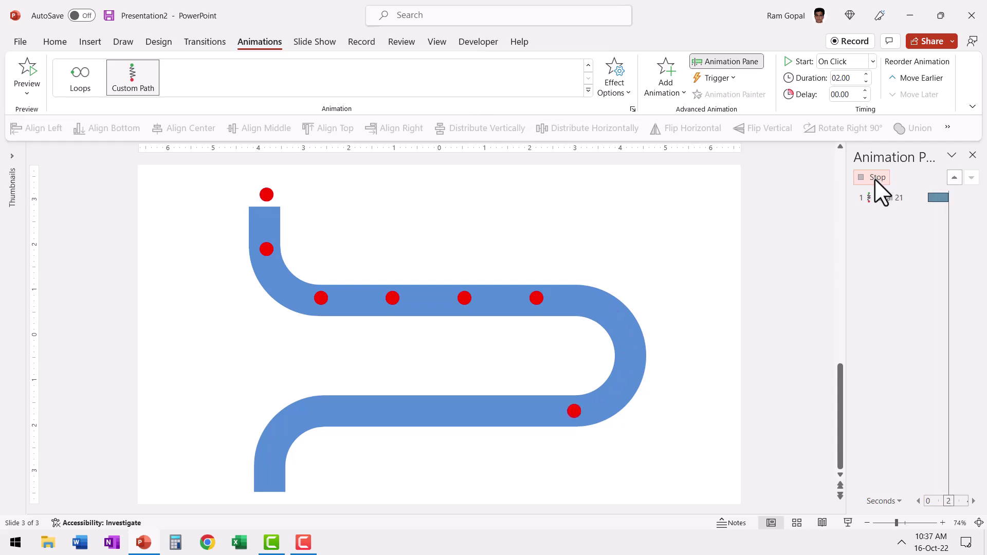
{"action": "left_click", "coordinate": [683, 409]}
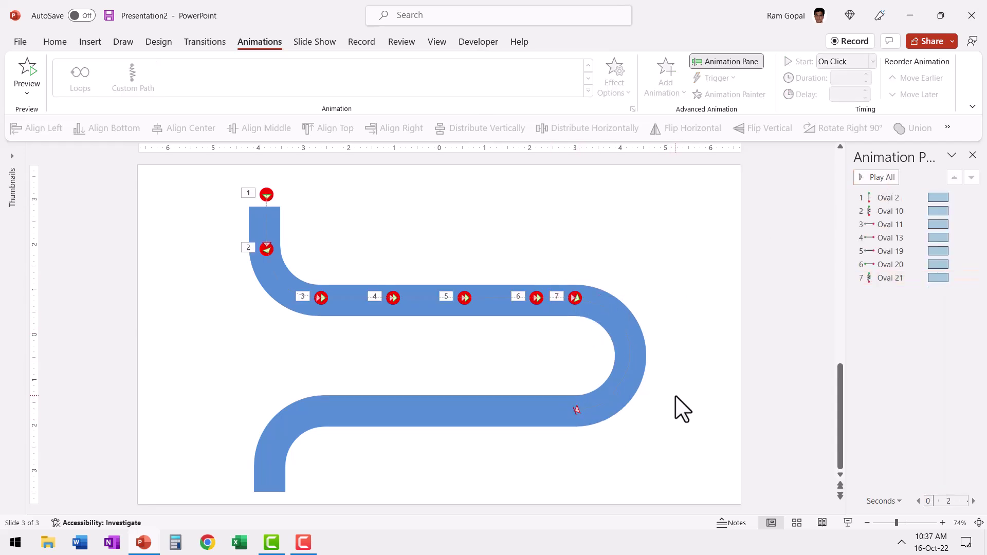
Step: Duplicate the fifth circle and place the copy where the U-bend path ends, at the start of the lower horizontal section
{"action": "mouse_move", "coordinate": [427, 257]}
{"action": "left_mouse_down"}
{"action": "mouse_move", "coordinate": [477, 301]}
{"action": "mouse_move", "coordinate": [489, 365]}
{"action": "left_mouse_up"}
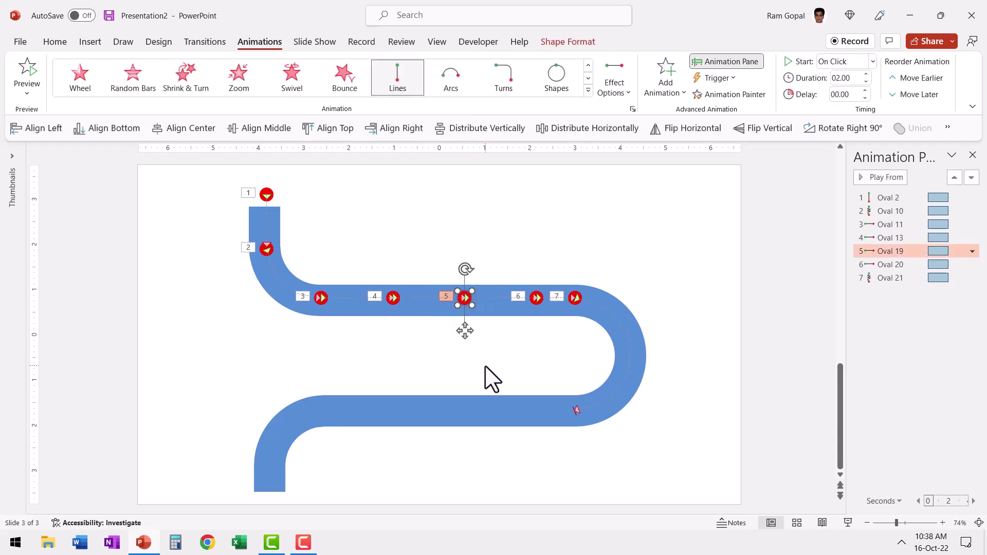
{"action": "key", "text": "ctrl+d"}
{"action": "left_click_drag", "start_coordinate": [469, 307], "coordinate": [514, 393]}
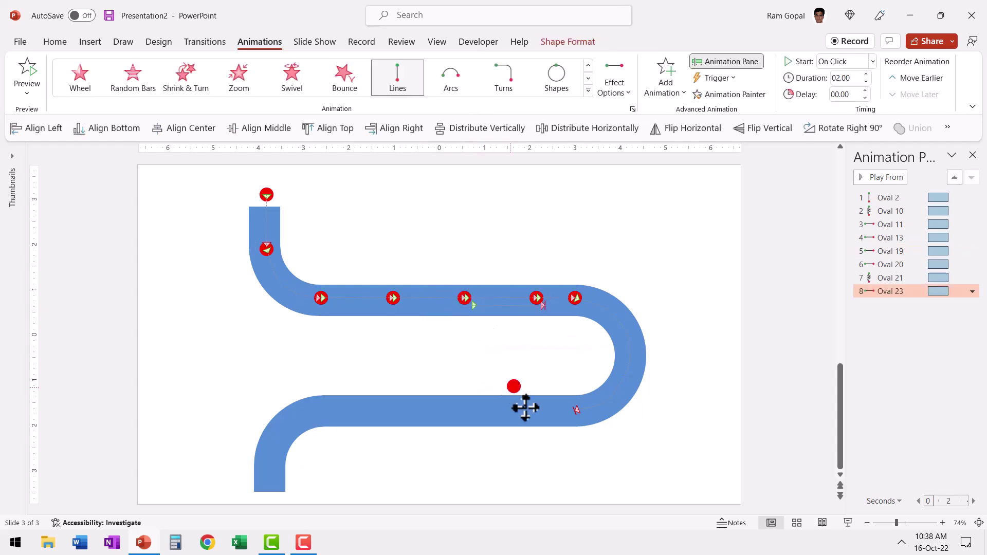
{"action": "left_click_drag", "start_coordinate": [574, 411], "coordinate": [575, 409]}
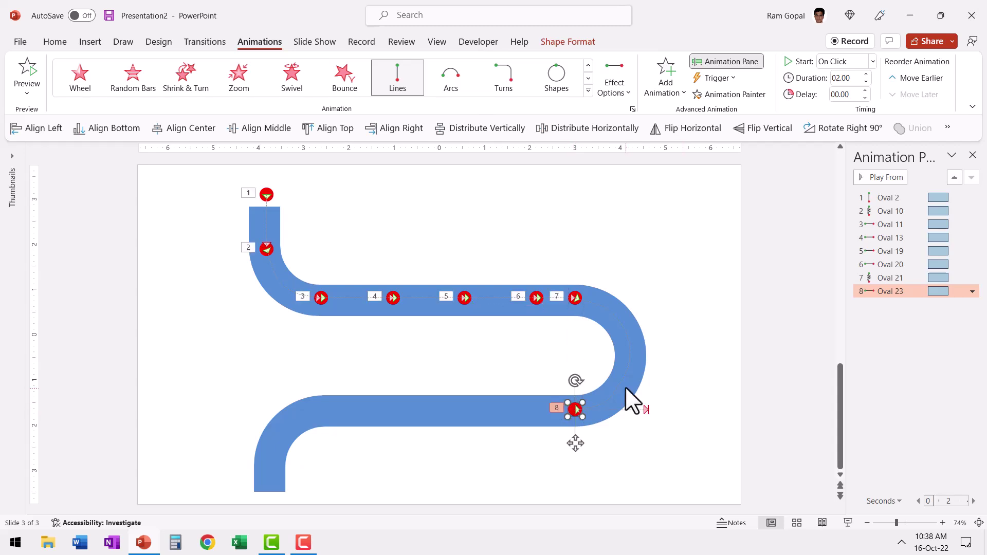
Step: Set the eighth circle's line path direction to Left and shorten the path along the lower horizontal section
{"action": "left_click", "coordinate": [606, 88]}
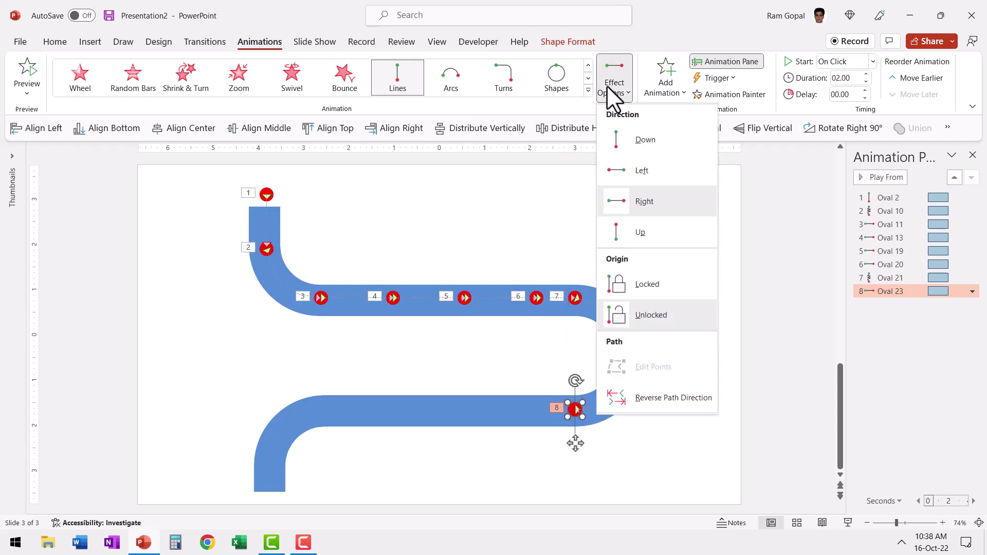
{"action": "left_click", "coordinate": [644, 173]}
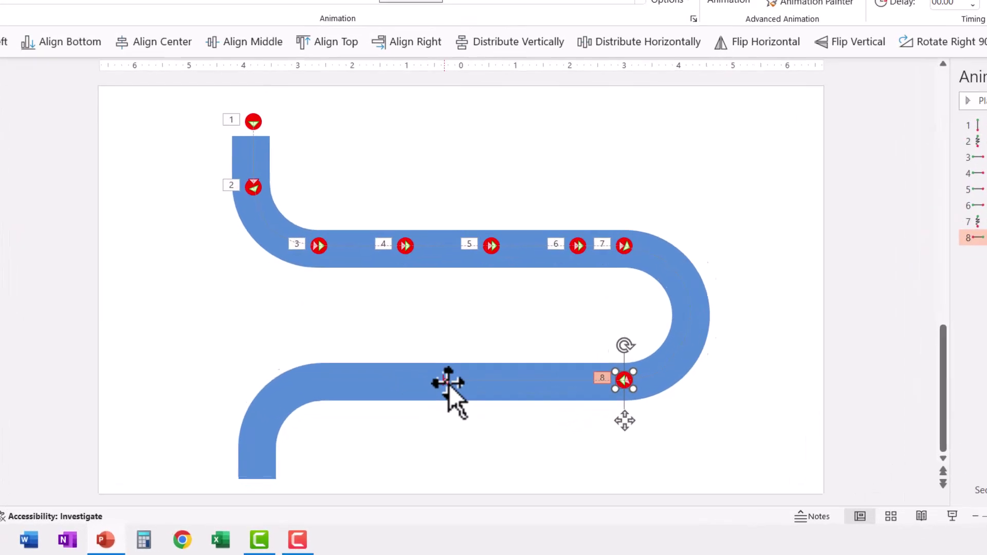
{"action": "left_click", "coordinate": [477, 455]}
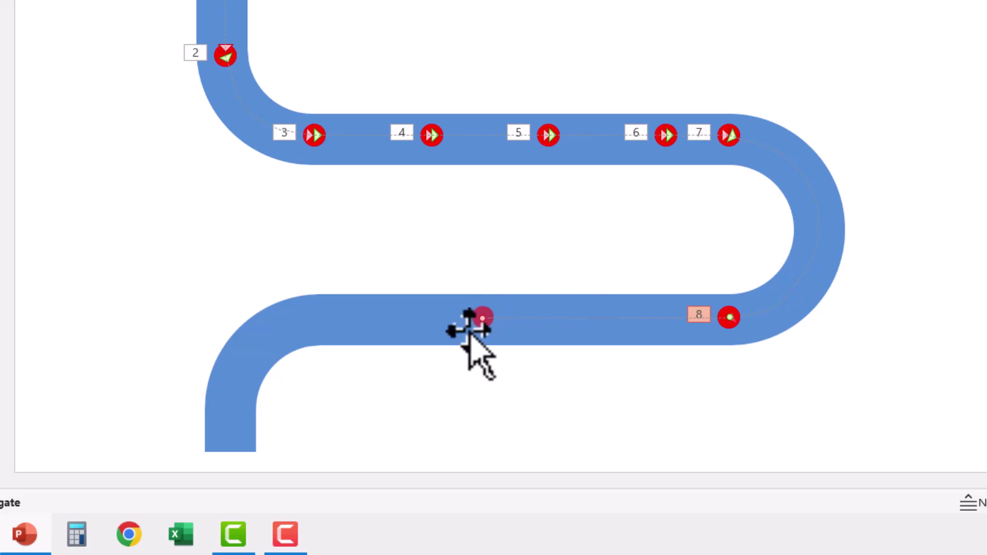
{"action": "left_click_drag", "start_coordinate": [483, 318], "coordinate": [616, 317]}
Step: Duplicate the eighth circle, align the copy with the eighth circle's path end, and repeat the spaced duplicate twice along the lower section
{"action": "left_click_drag", "start_coordinate": [760, 380], "coordinate": [670, 255]}
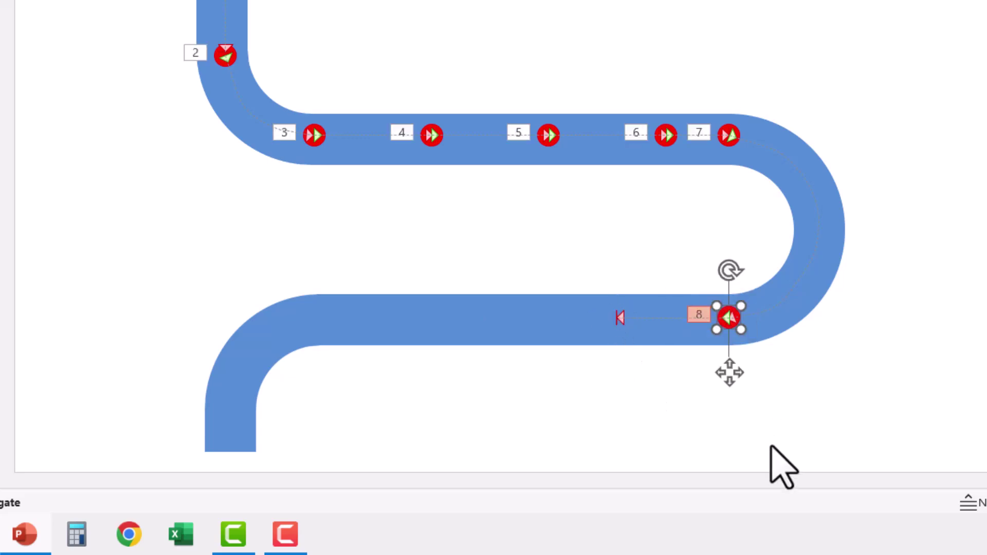
{"action": "left_click_drag", "start_coordinate": [728, 318], "coordinate": [614, 317]}
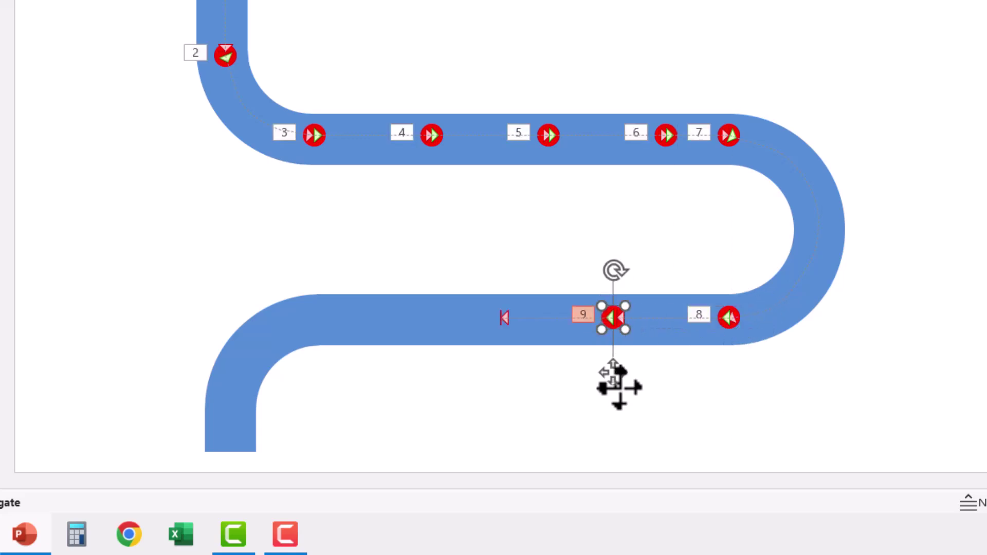
{"action": "key", "text": "Right"}
{"action": "key", "text": "Right"}
{"action": "key", "text": "Right"}
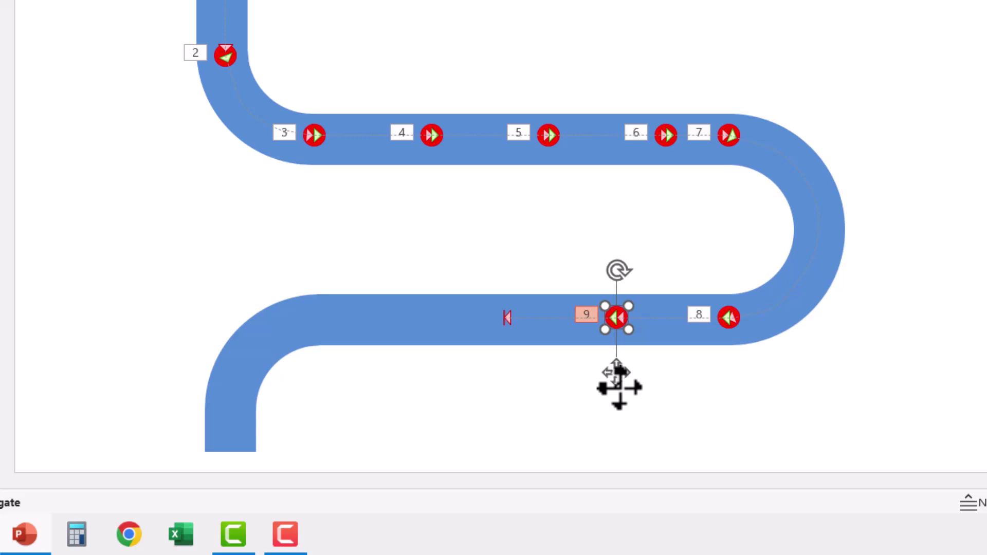
{"action": "key", "text": "ctrl+d"}
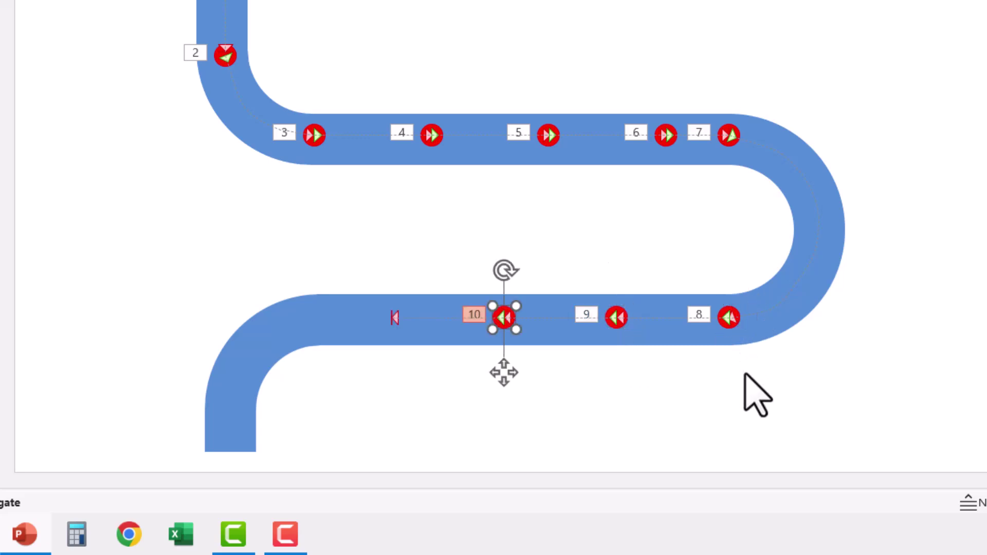
{"action": "key", "text": "ctrl+d"}
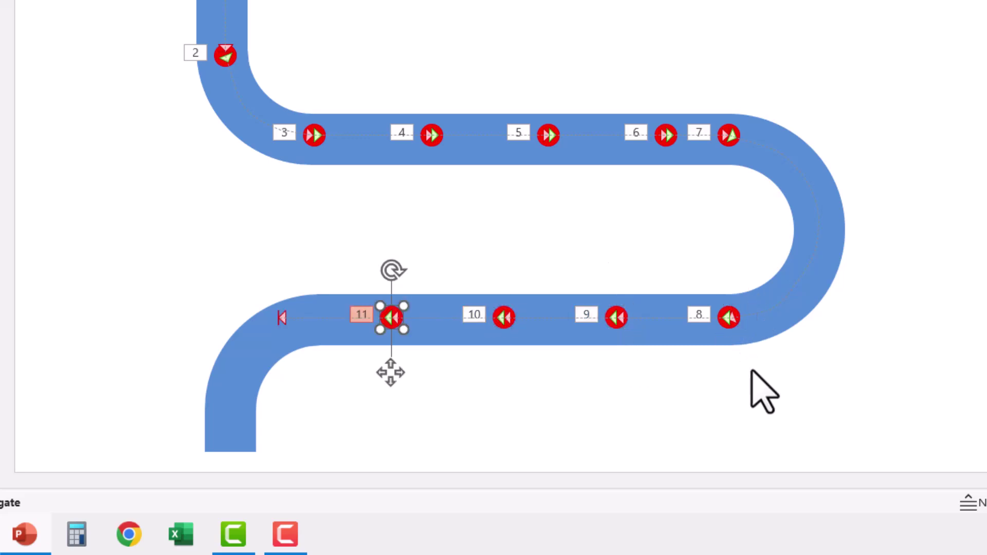
Step: Shorten the eleventh circle's path to end where the last bend begins and place a duplicate of that circle at the end point
{"action": "left_click", "coordinate": [282, 318]}
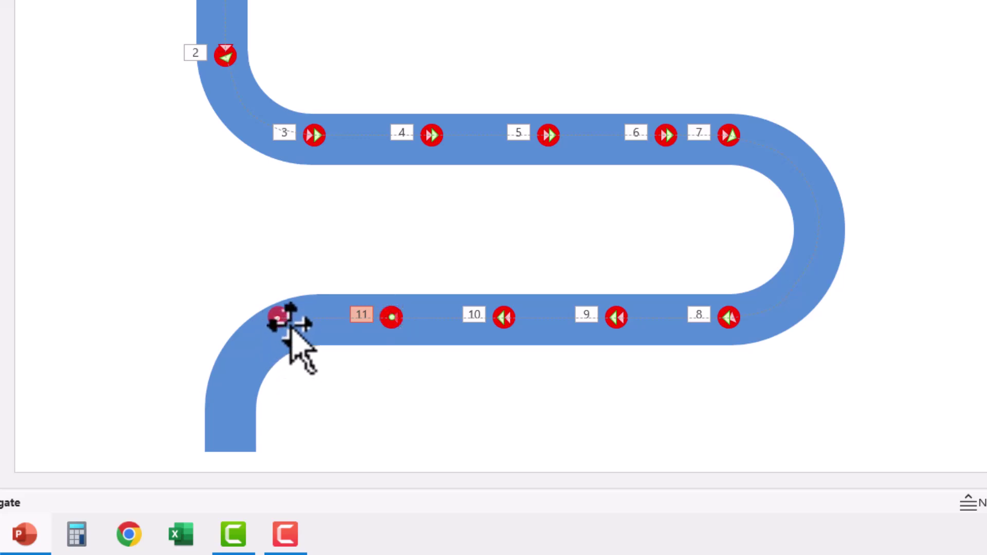
{"action": "left_click_drag", "start_coordinate": [278, 320], "coordinate": [325, 322]}
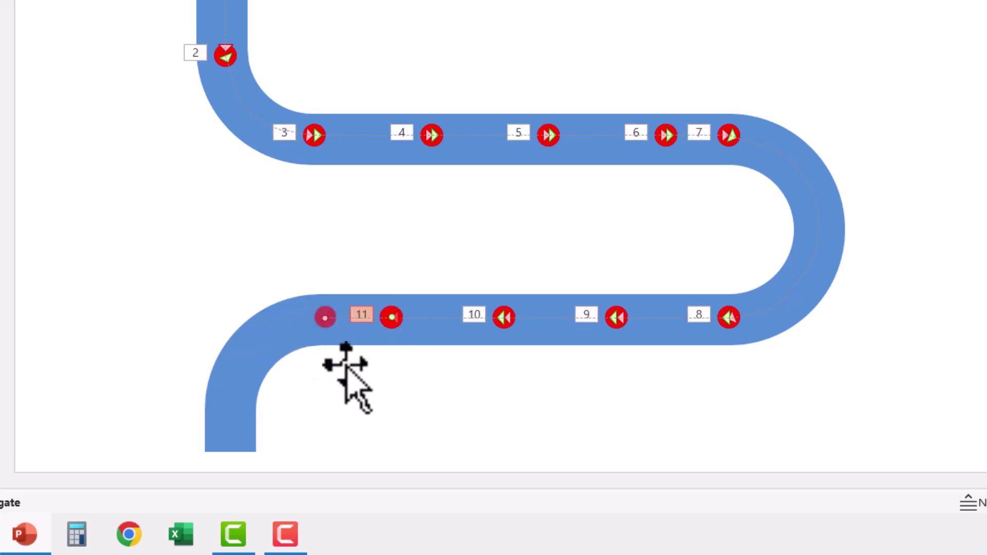
{"action": "left_click", "coordinate": [413, 447]}
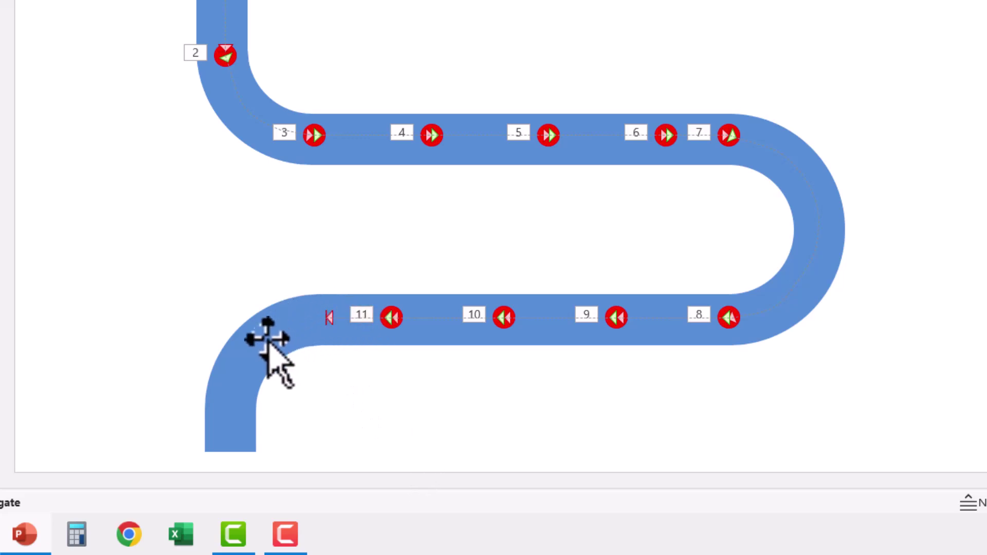
{"action": "left_click_drag", "start_coordinate": [419, 396], "coordinate": [346, 280]}
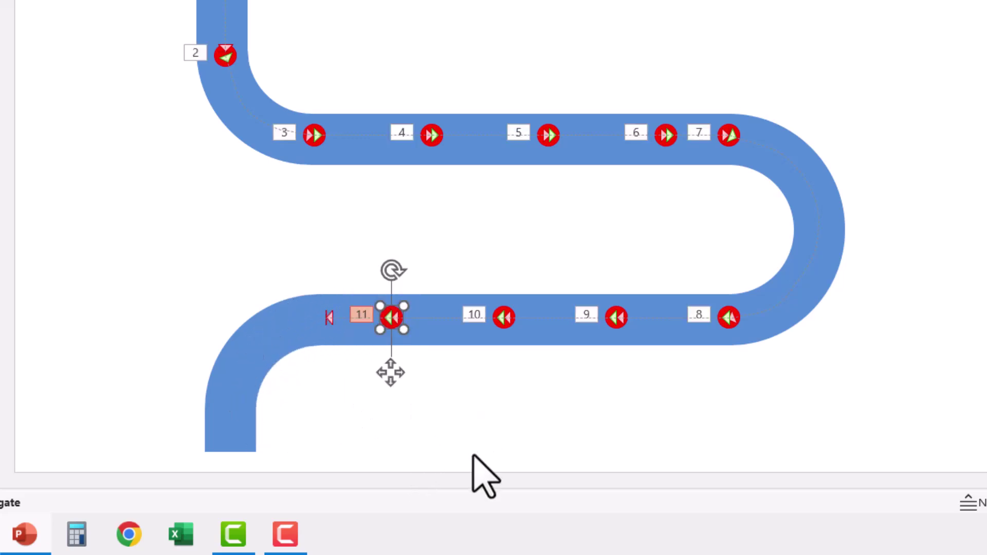
{"action": "mouse_move", "coordinate": [393, 319]}
{"action": "left_mouse_down"}
{"action": "mouse_move", "coordinate": [352, 310]}
{"action": "mouse_move", "coordinate": [325, 317]}
{"action": "left_mouse_up"}
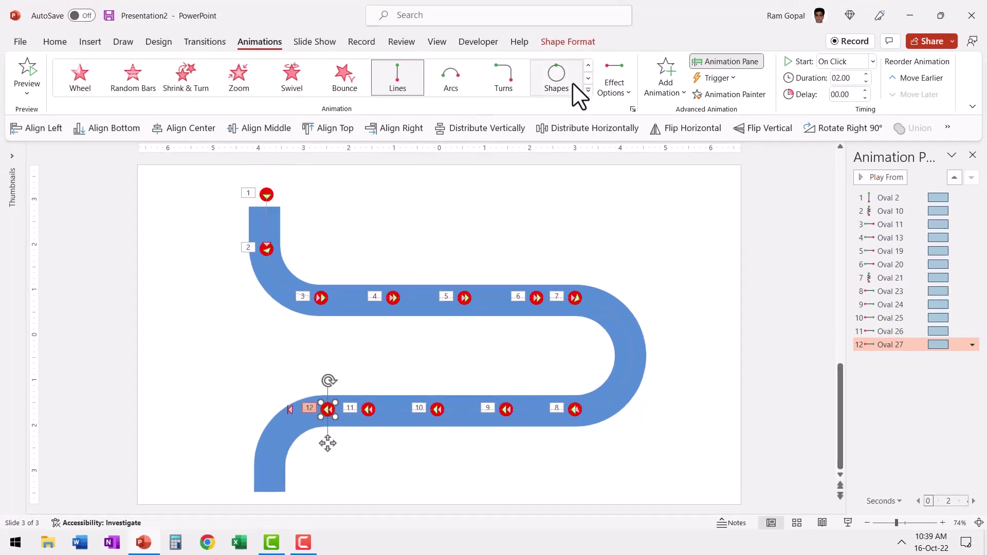
Step: Replace the twelfth circle's animation with a Custom Path through the last bend, ending just below the pipe's lower opening
{"action": "left_click", "coordinate": [588, 89]}
{"action": "left_click", "coordinate": [351, 406]}
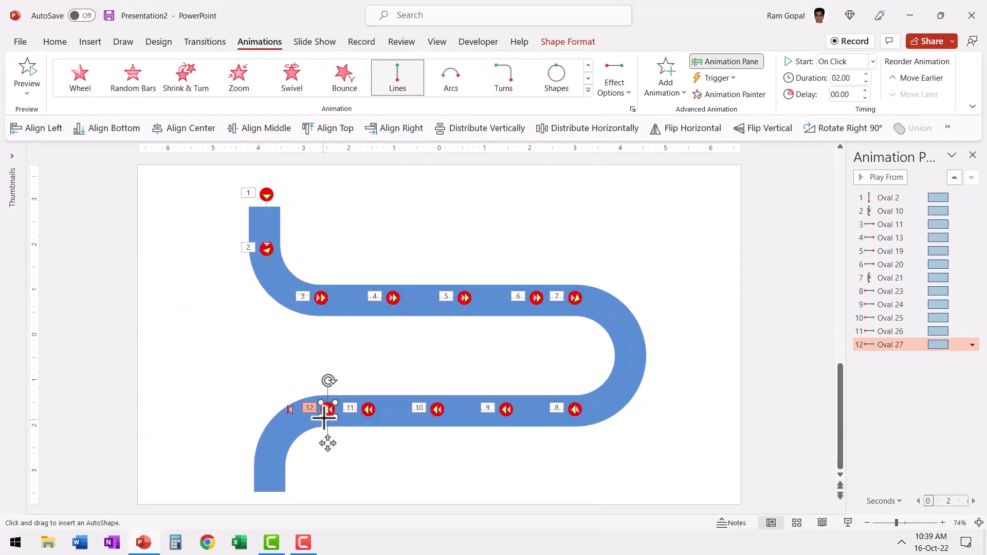
{"action": "left_click", "coordinate": [578, 303]}
{"action": "left_click", "coordinate": [478, 339]}
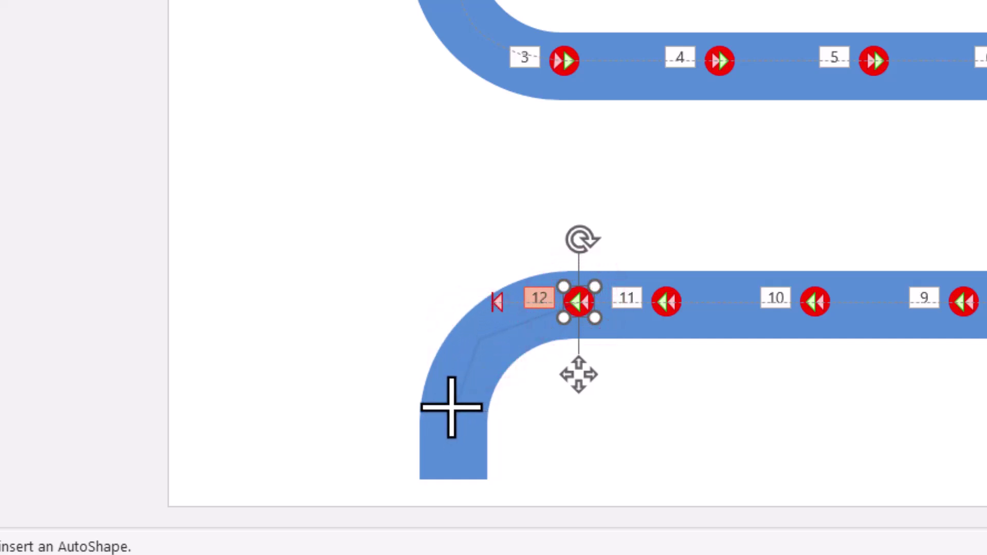
{"action": "left_click", "coordinate": [451, 406]}
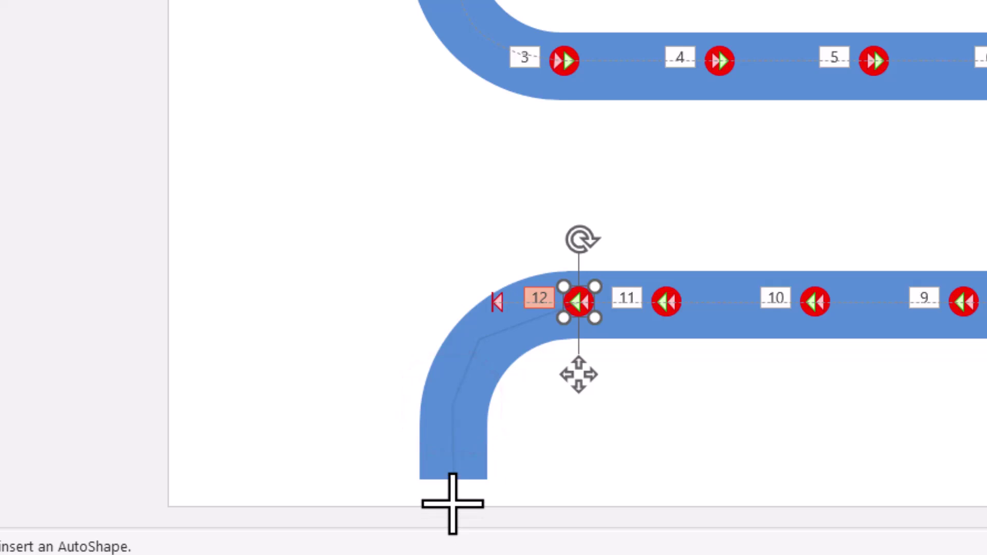
{"action": "double_click", "coordinate": [452, 503]}
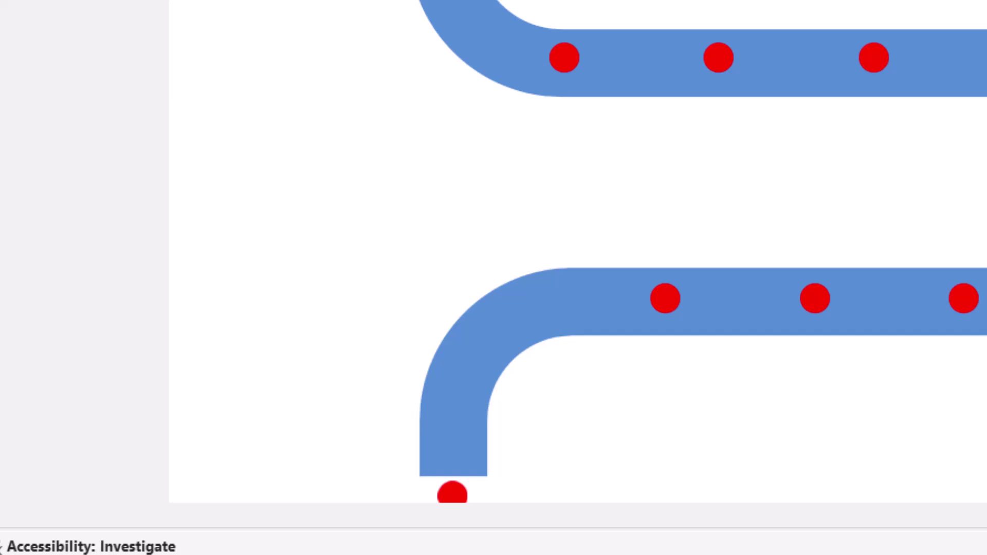
Step: Edit the points of the twelfth circle's custom path and convert the point in the middle of the bend to a smooth point
{"action": "double_click", "coordinate": [474, 343]}
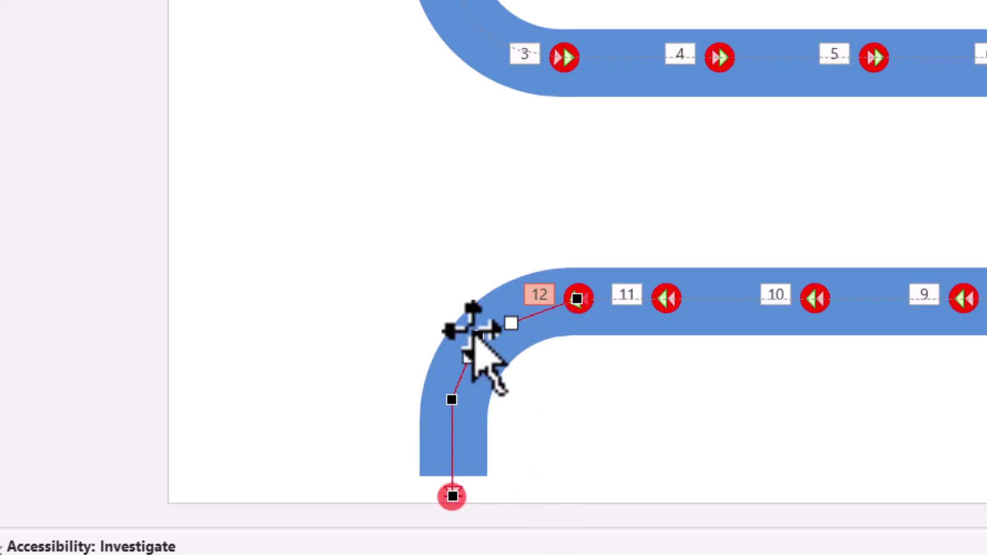
{"action": "right_click", "coordinate": [475, 337]}
{"action": "left_click", "coordinate": [572, 193]}
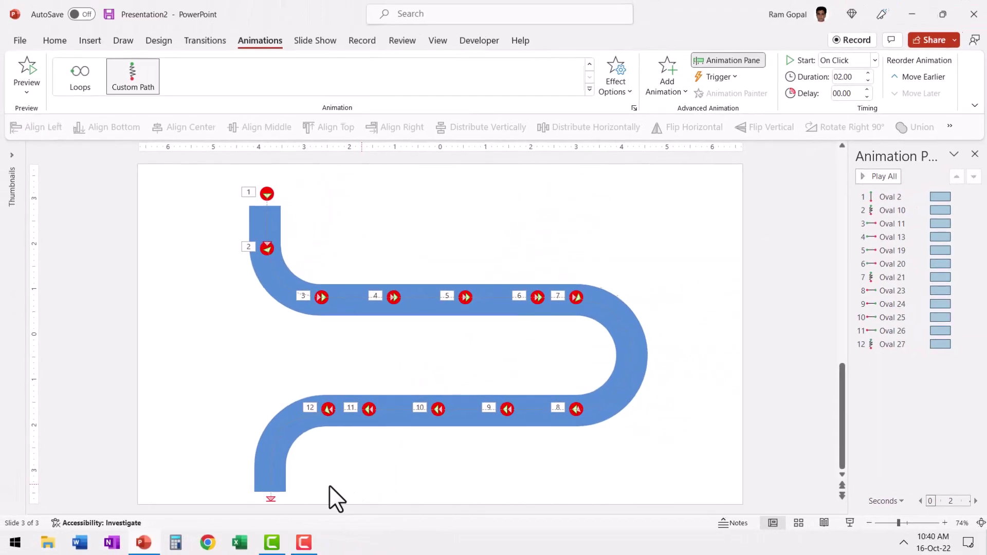
Step: Set the animations of the second through twelfth circles to start With Previous
{"action": "left_click", "coordinate": [377, 495]}
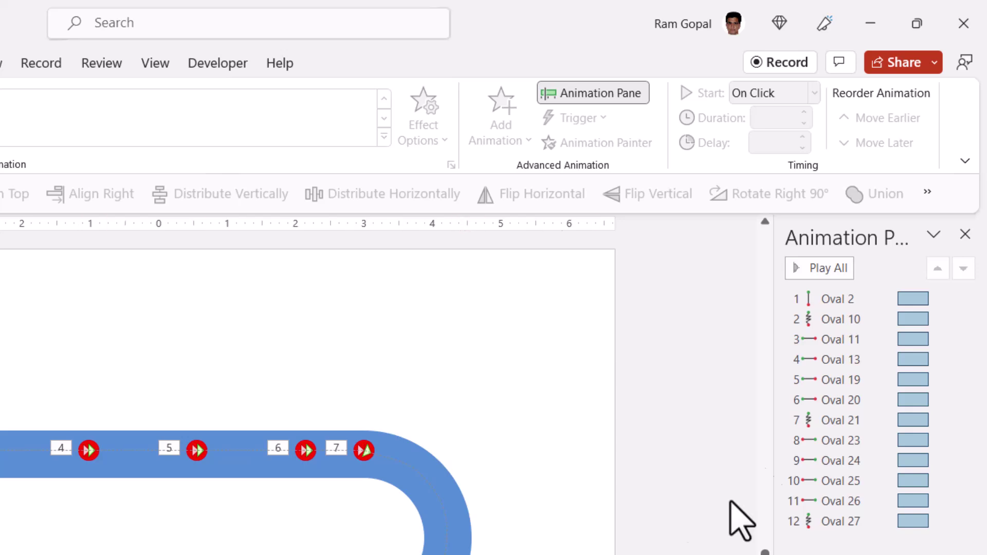
{"action": "left_click", "coordinate": [843, 320]}
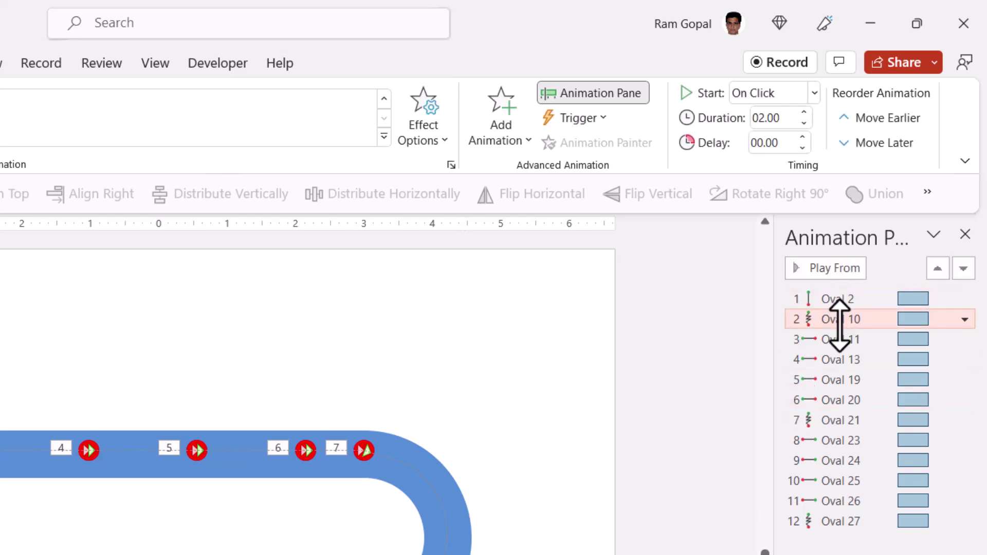
{"action": "left_click", "coordinate": [839, 521], "text": "shift"}
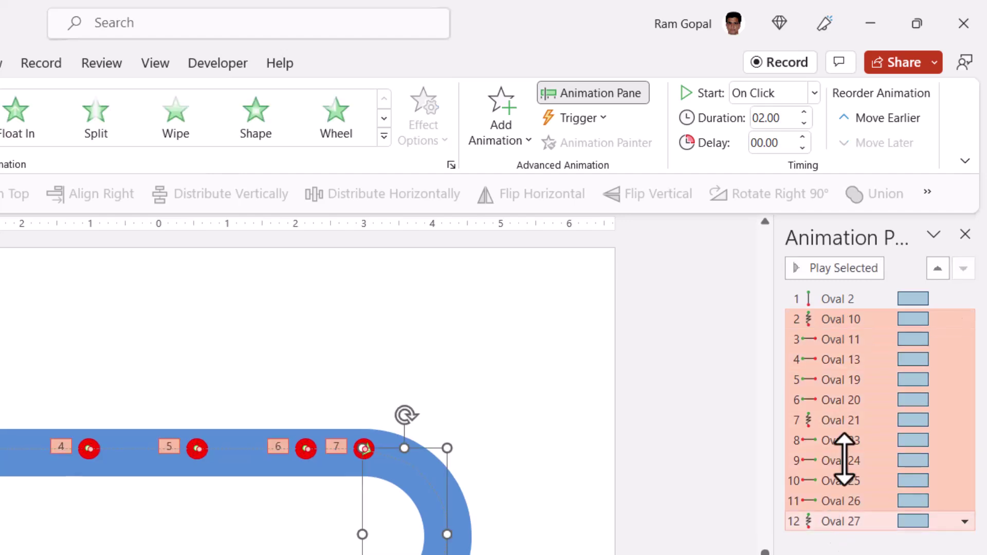
{"action": "left_click", "coordinate": [769, 93]}
{"action": "left_click", "coordinate": [766, 141]}
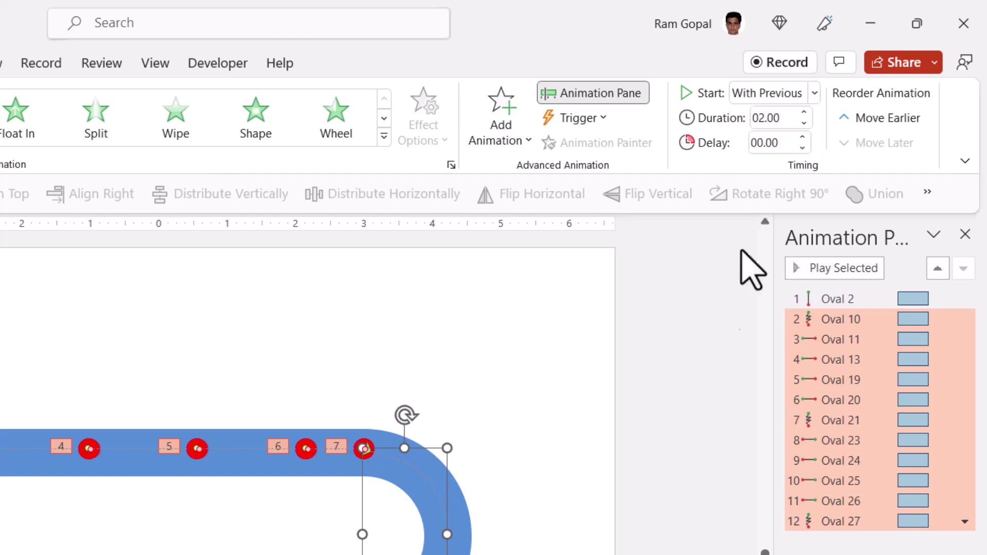
Step: Set the duration of all twelve circle animations to 0.5 seconds
{"action": "left_click", "coordinate": [839, 298]}
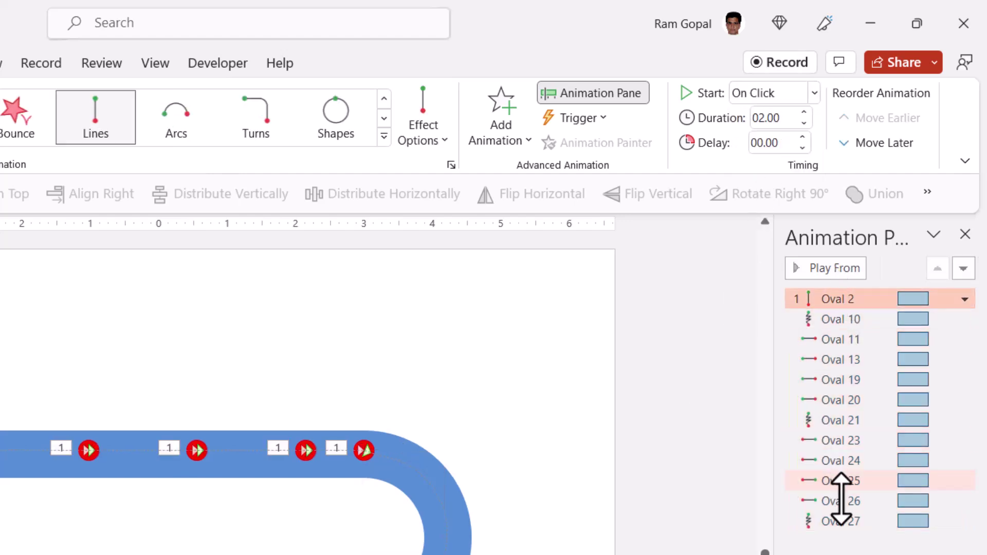
{"action": "left_click", "coordinate": [841, 522], "text": "shift"}
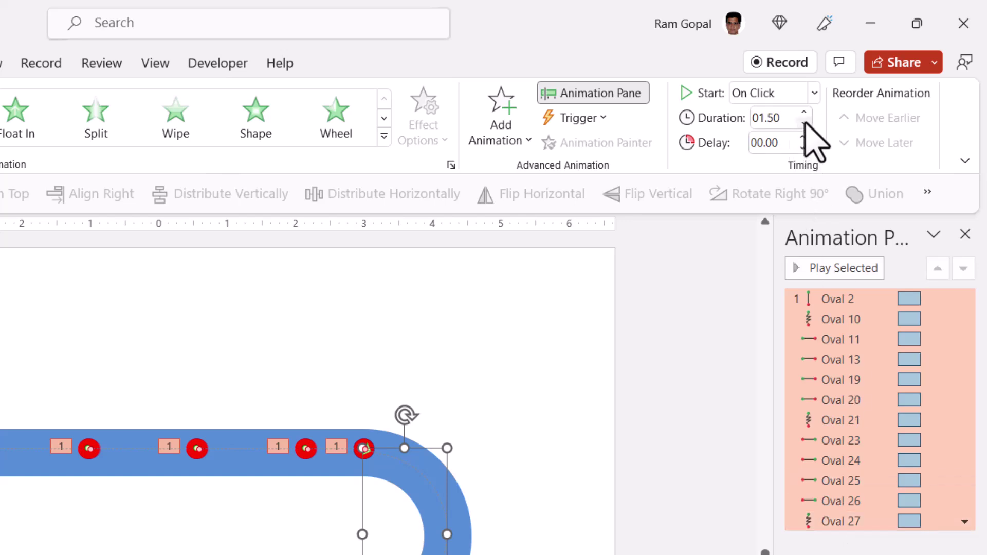
{"action": "left_click", "coordinate": [804, 123]}
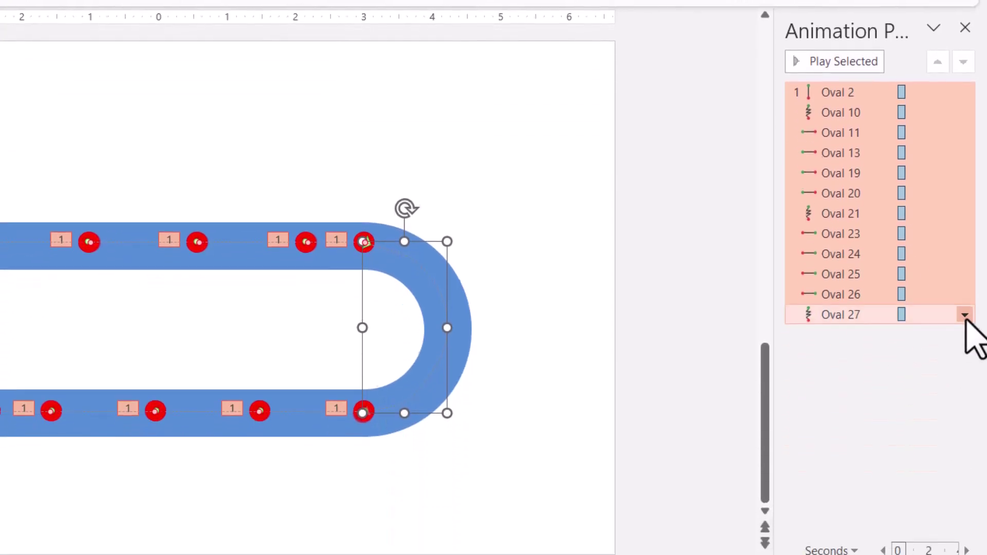
Step: In the effect options of all twelve animations, set Smooth end to 0 sec and remove the Smooth start
{"action": "left_click", "coordinate": [964, 521]}
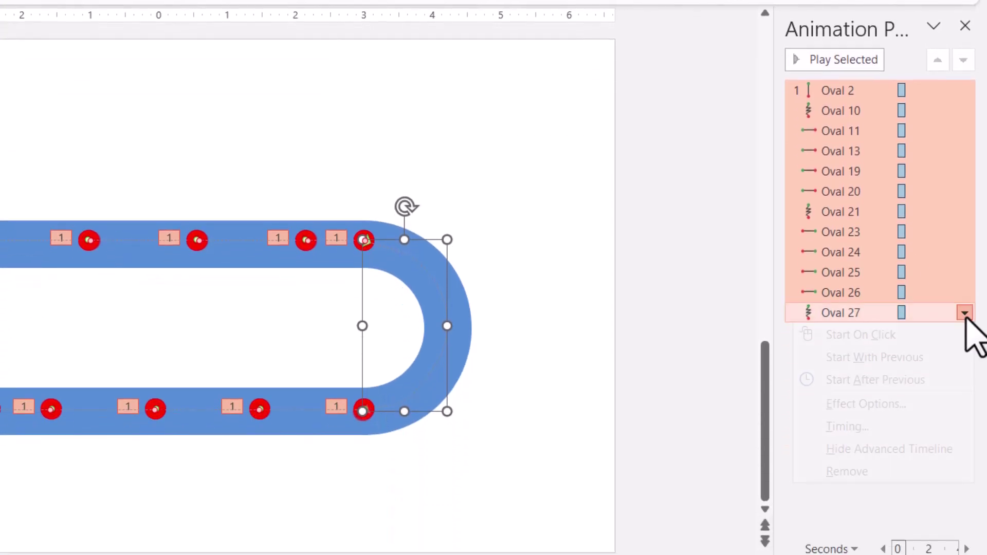
{"action": "left_click", "coordinate": [877, 405]}
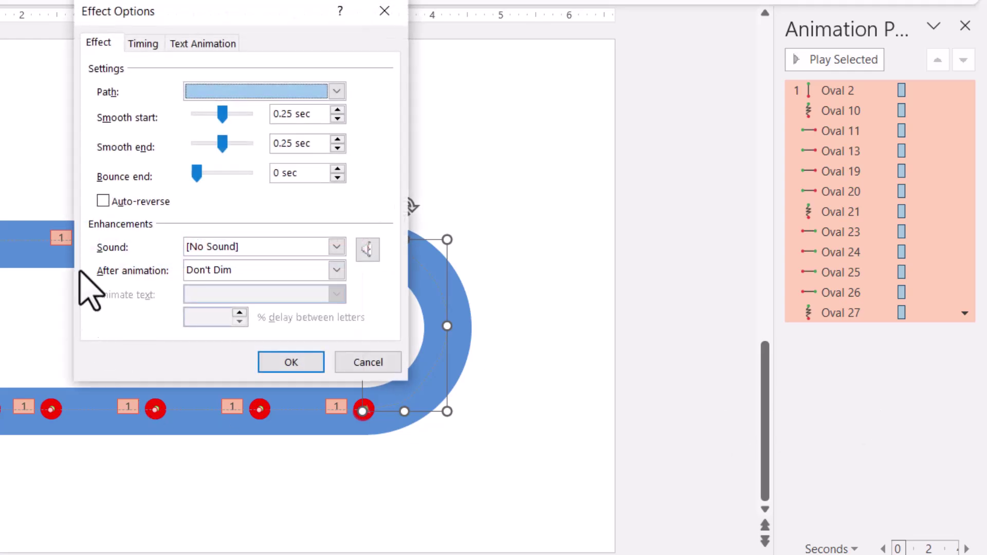
{"action": "left_click", "coordinate": [222, 146]}
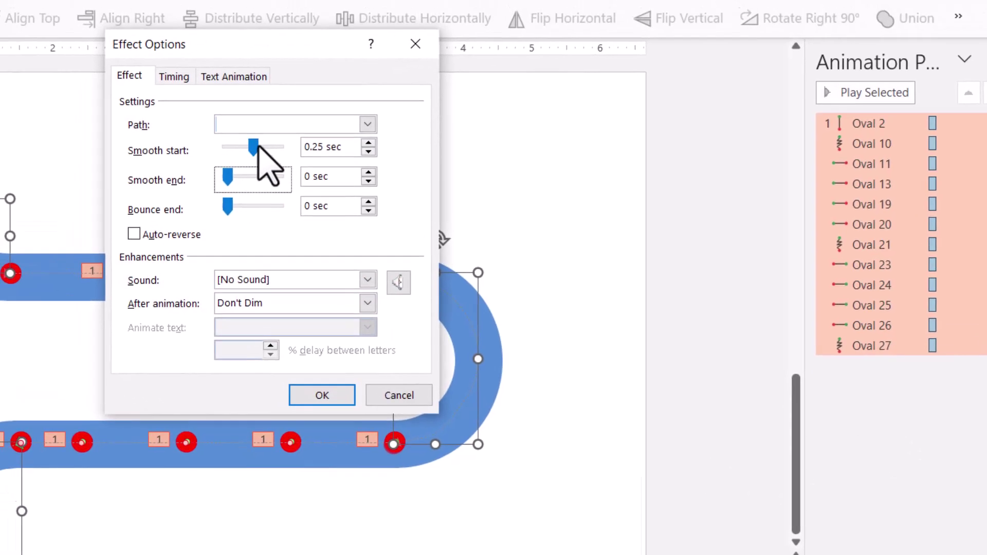
{"action": "left_click", "coordinate": [222, 114]}
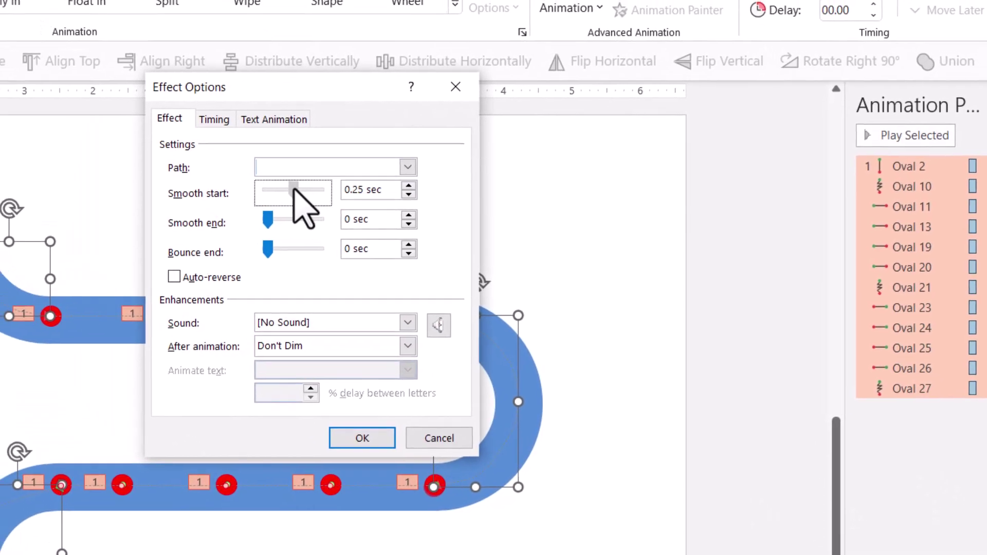
Step: Set all twelve animations to repeat Until End of Slide and run the slide show from the current slide
{"action": "left_click", "coordinate": [214, 120]}
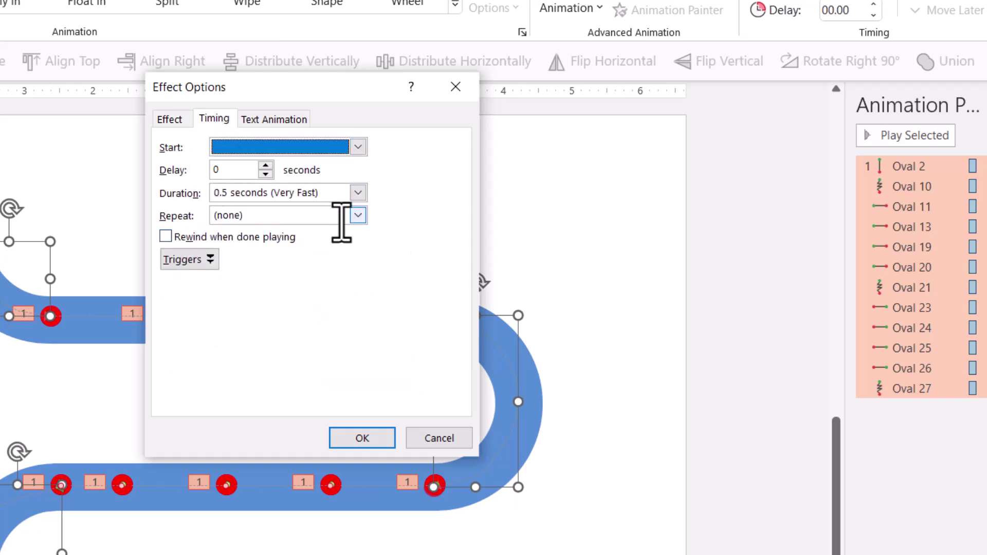
{"action": "left_click", "coordinate": [358, 215]}
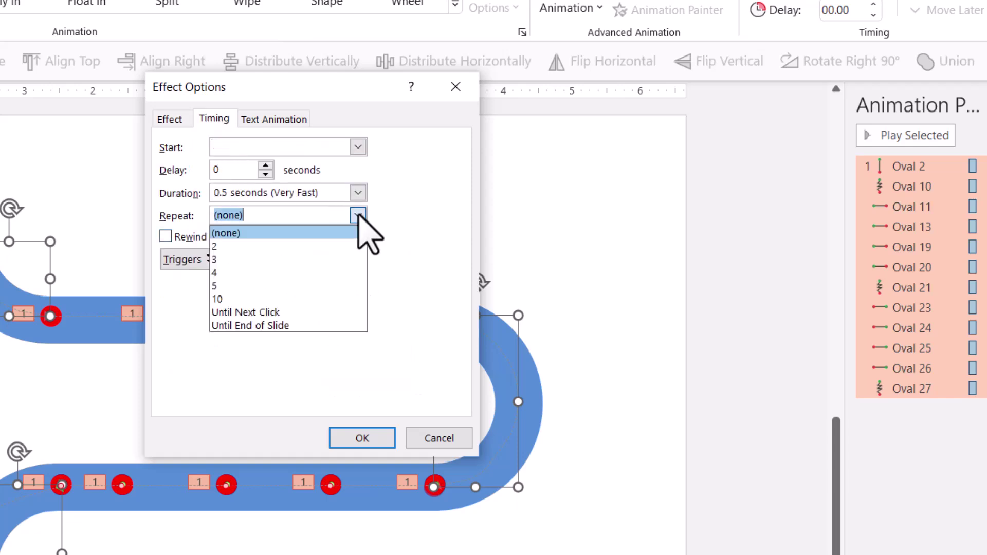
{"action": "left_click", "coordinate": [259, 329]}
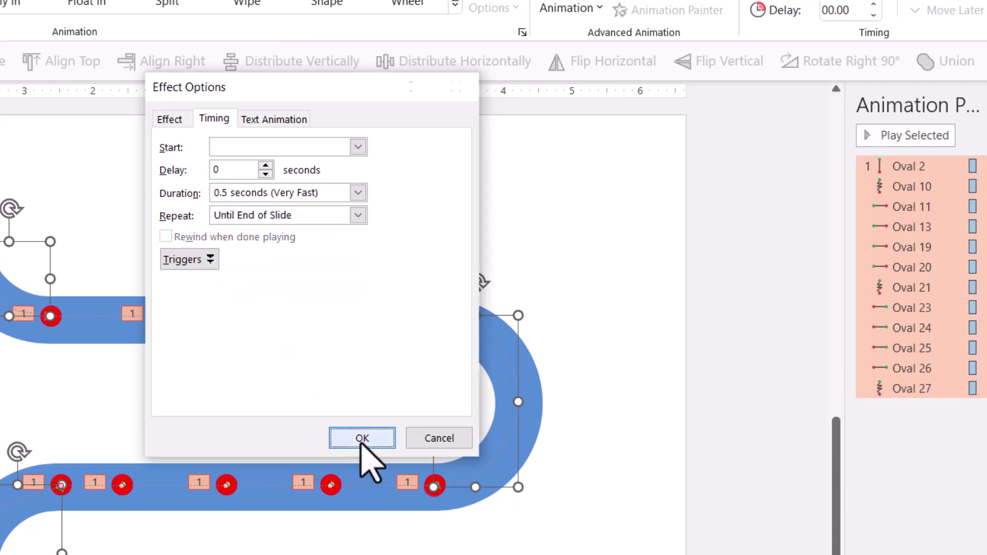
{"action": "left_click", "coordinate": [362, 438]}
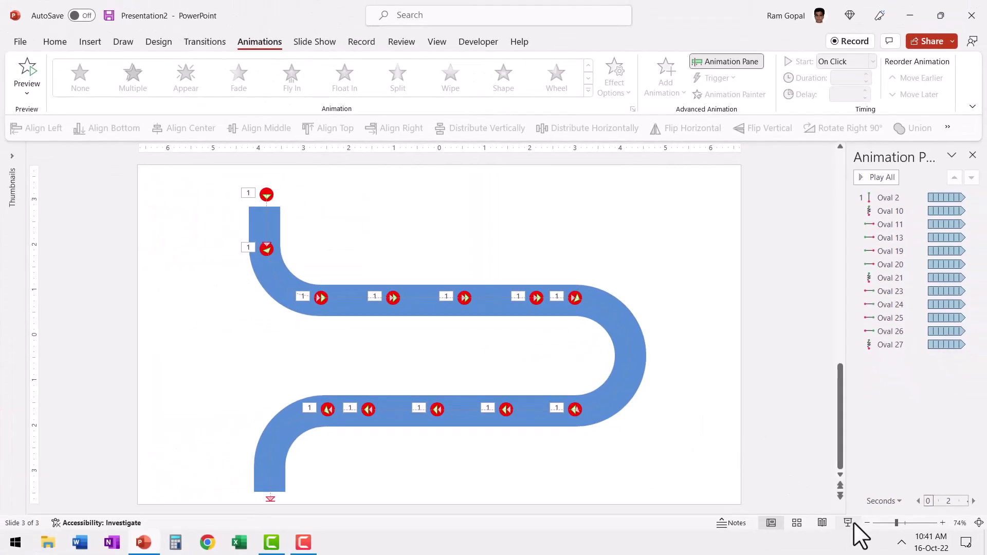
{"action": "left_click", "coordinate": [852, 522]}
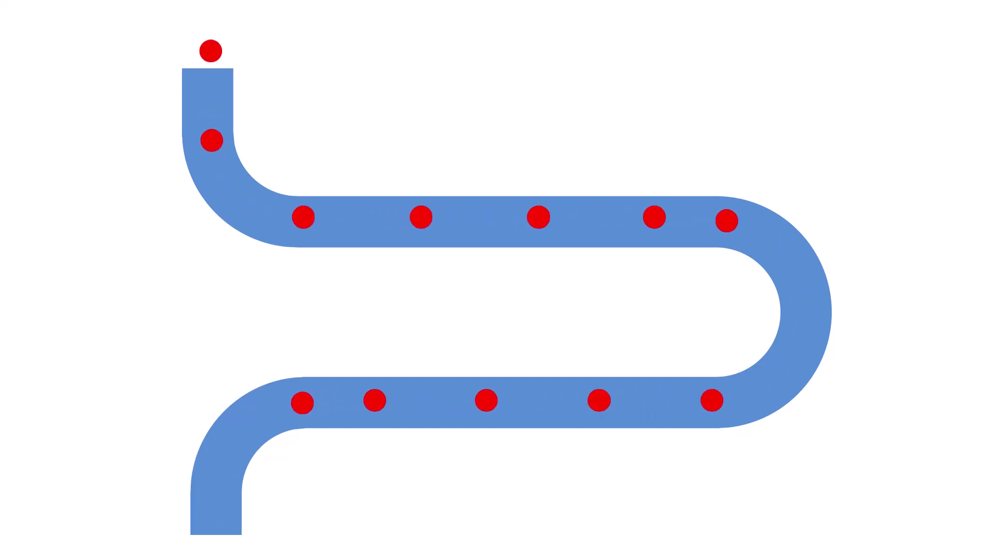